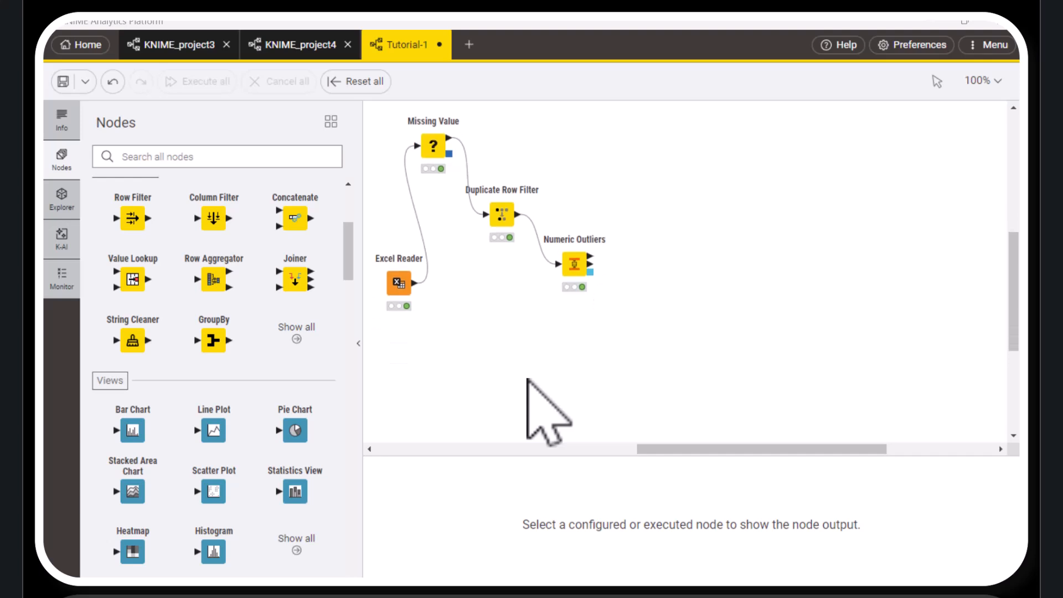
# - Add a Bar Chart node connected to the treated table output of the Numeric Outliers node
pyautogui.moveTo(593, 260)
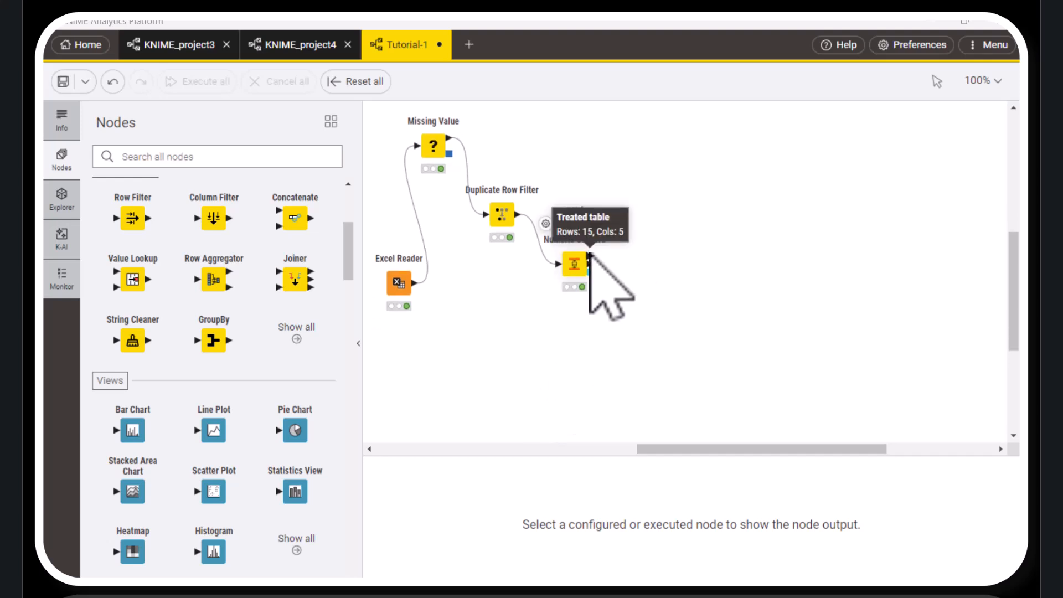
pyautogui.moveTo(590, 256); pyautogui.dragTo(652, 147)
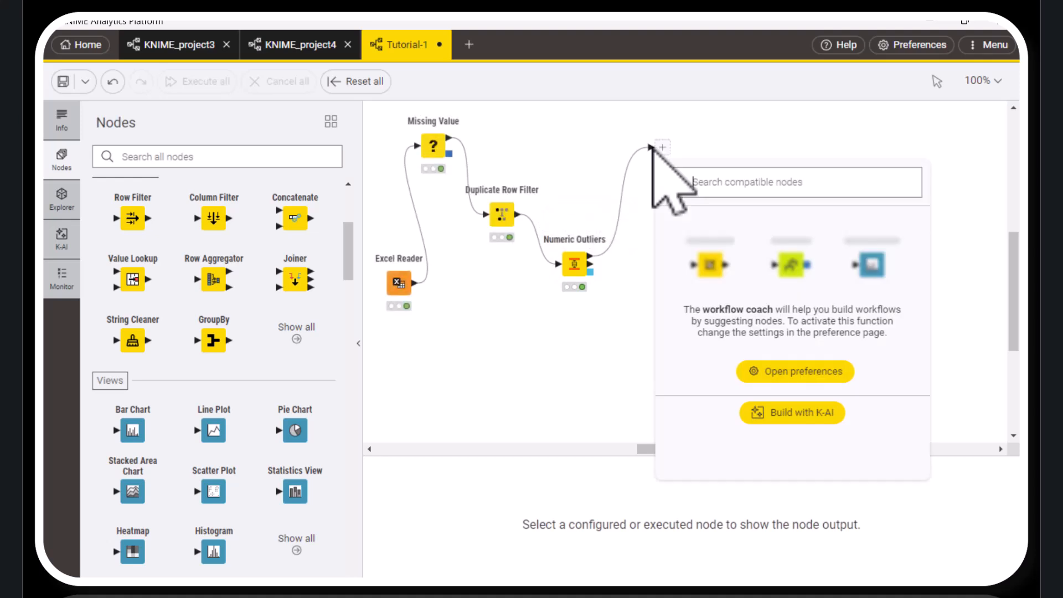
pyautogui.write('b')
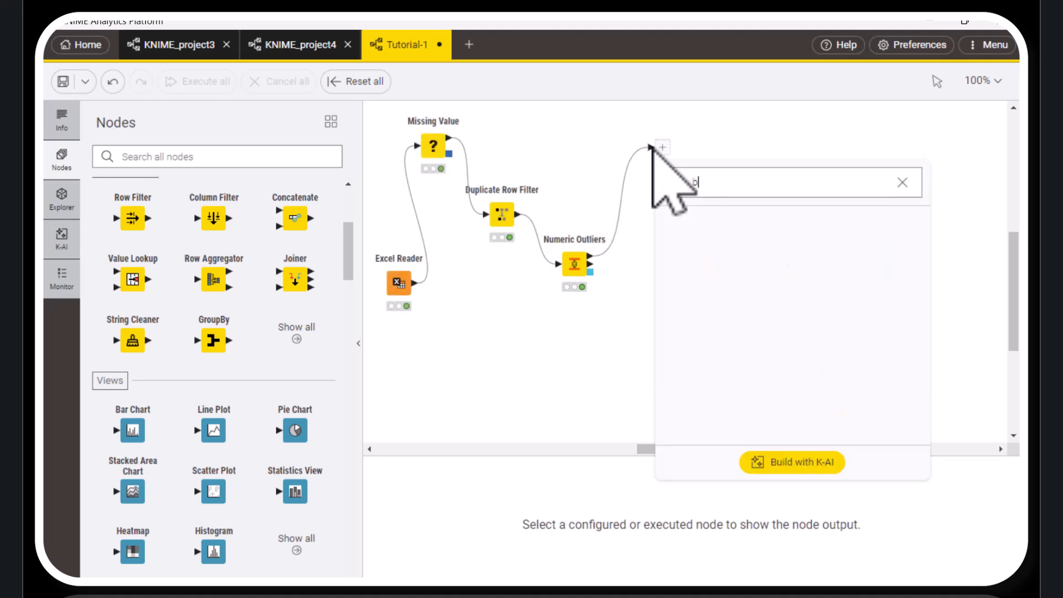
pyautogui.write('ar')
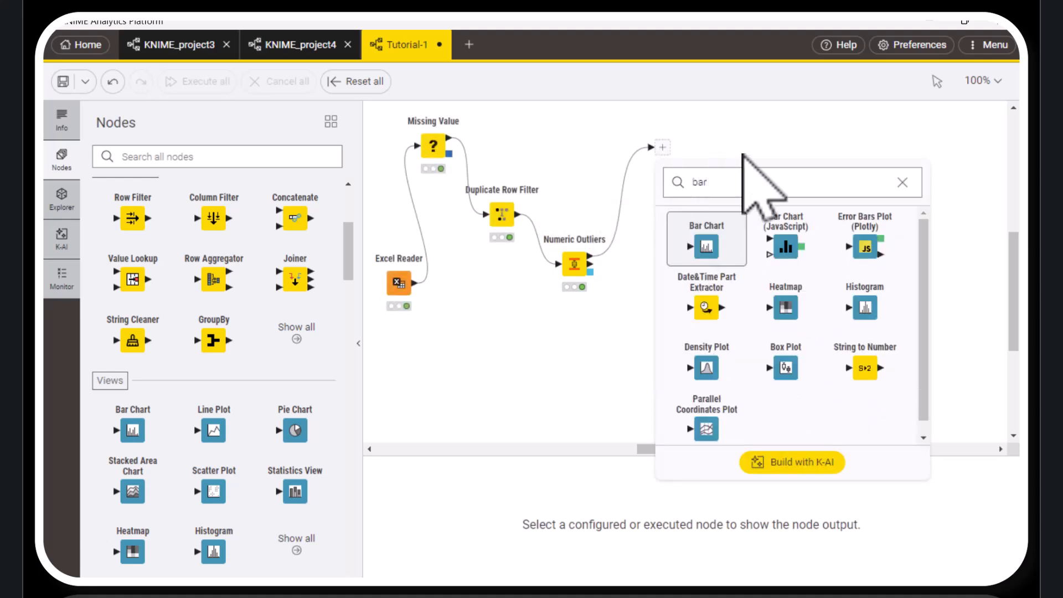
pyautogui.click(705, 259)
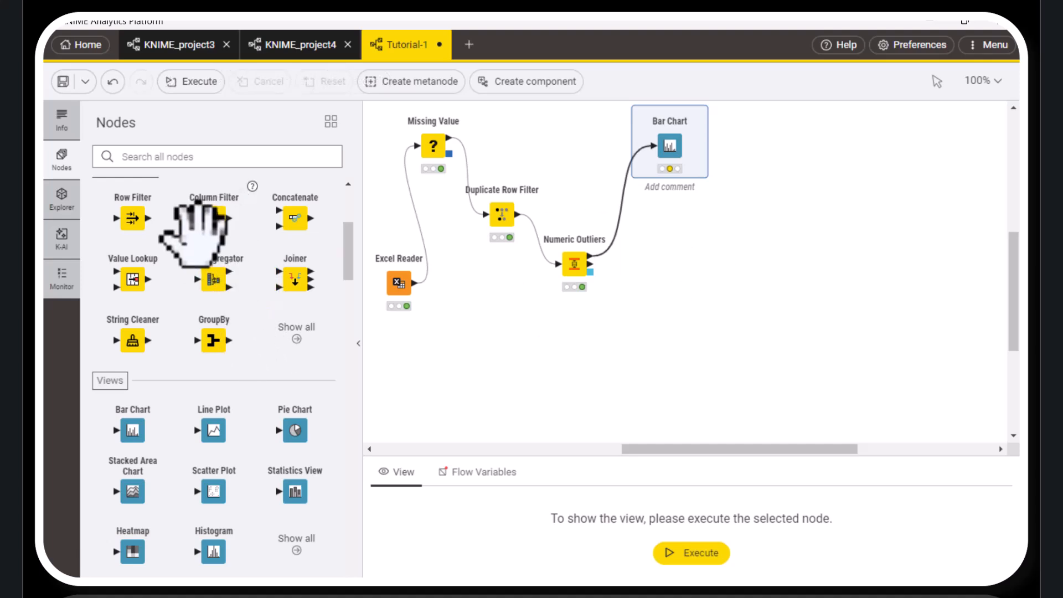
# - Open the Bar Chart node's configuration and set the category dimension to Category with Sum aggregation
pyautogui.scroll(-3, 141, 288)
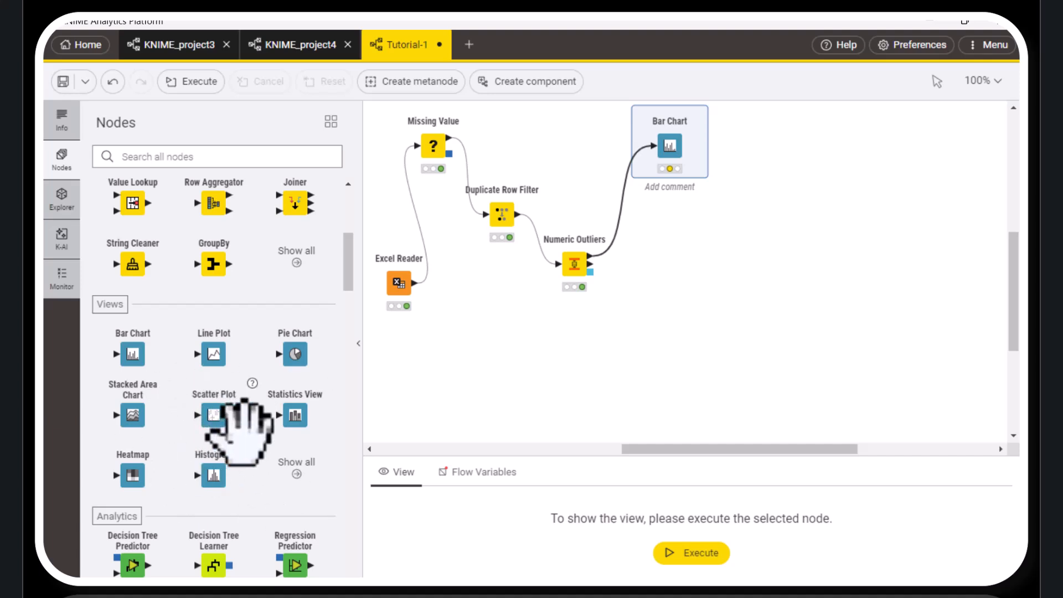
pyautogui.scroll(3, 637, 332)
pyautogui.moveTo(656, 189)
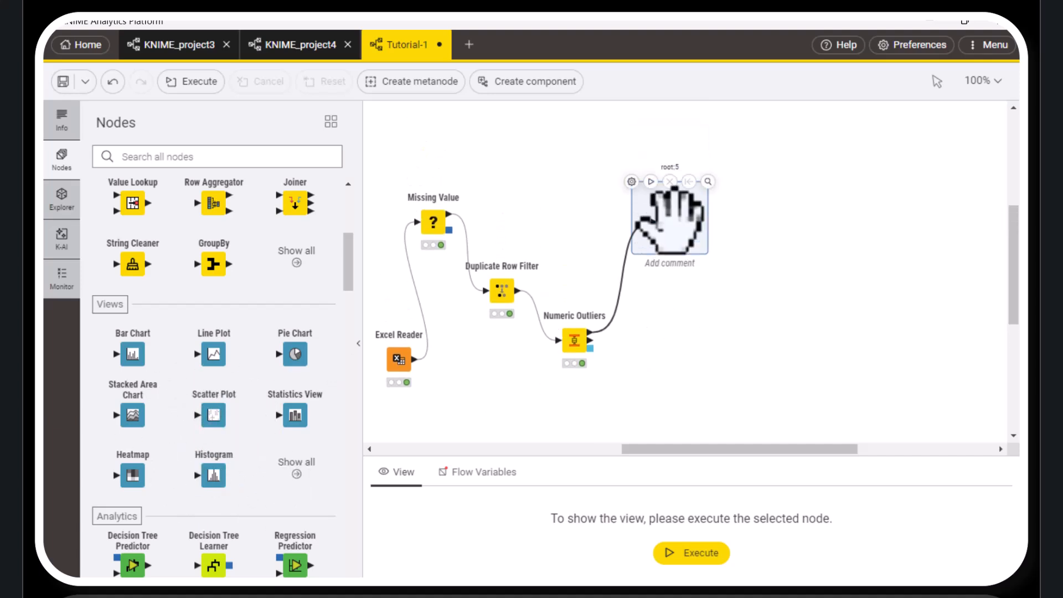
pyautogui.click(632, 182)
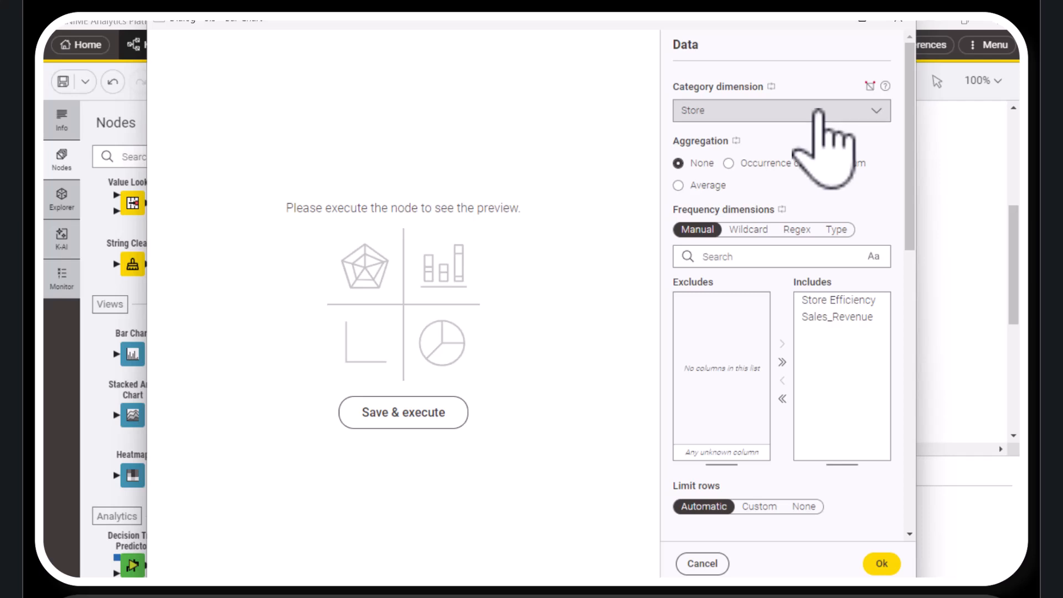
pyautogui.click(818, 111)
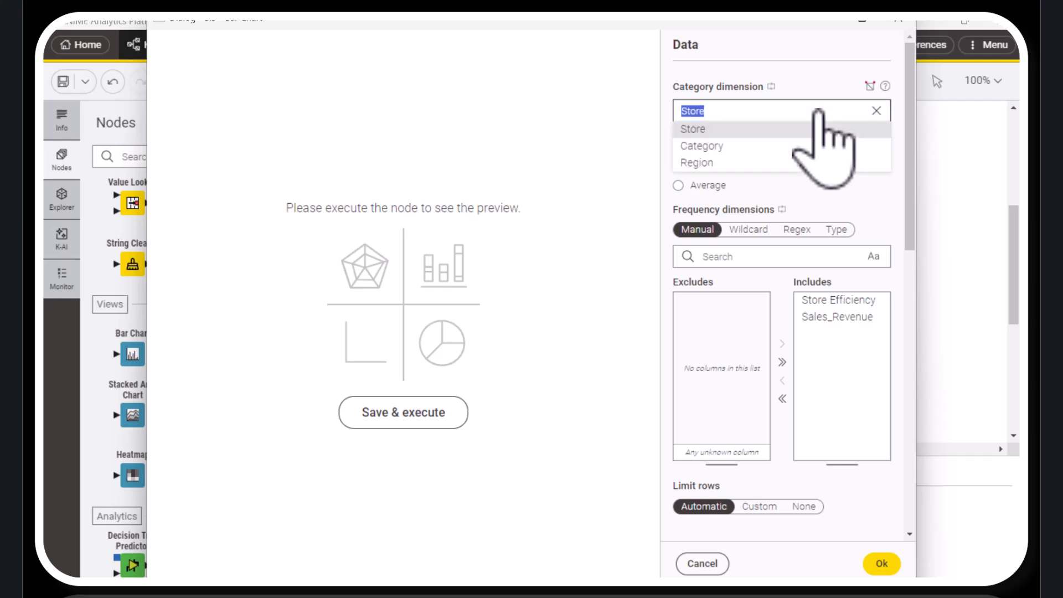
pyautogui.click(787, 147)
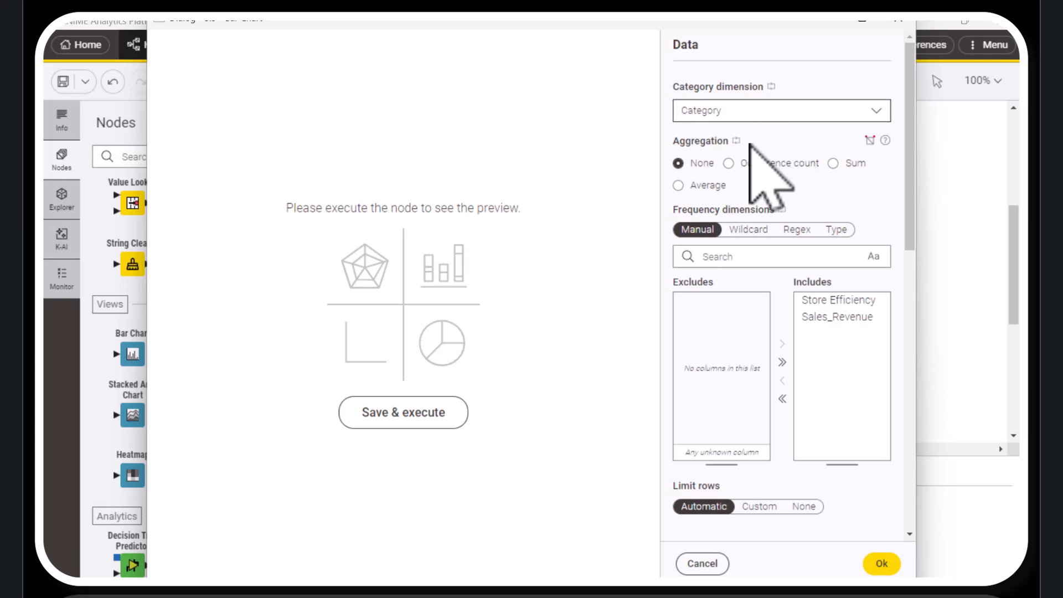
pyautogui.click(833, 163)
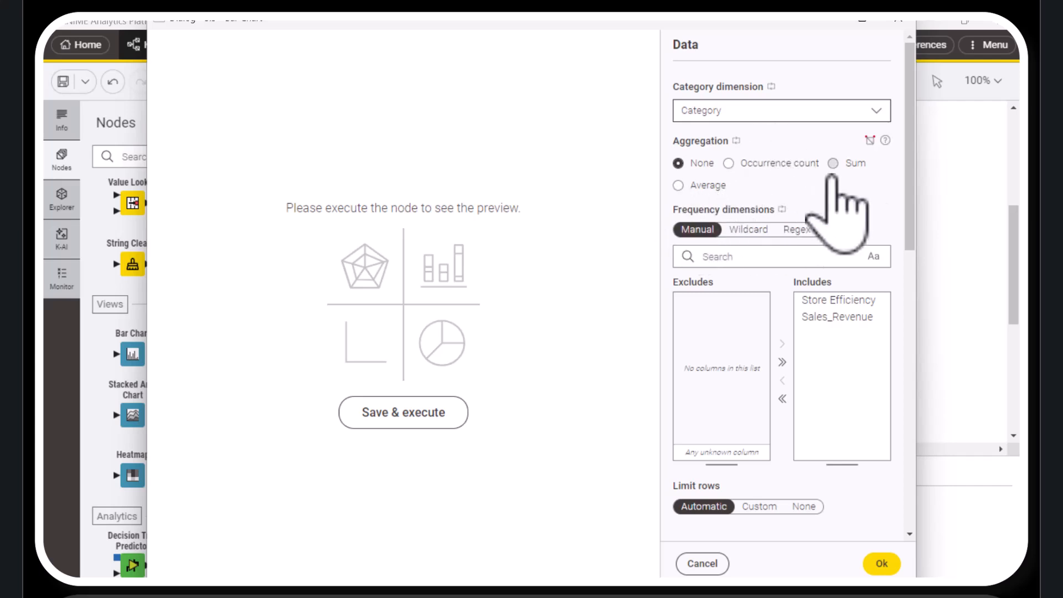
# - Exclude Store Efficiency from the bar chart's frequency dimensions, then save and execute the node
pyautogui.click(825, 302)
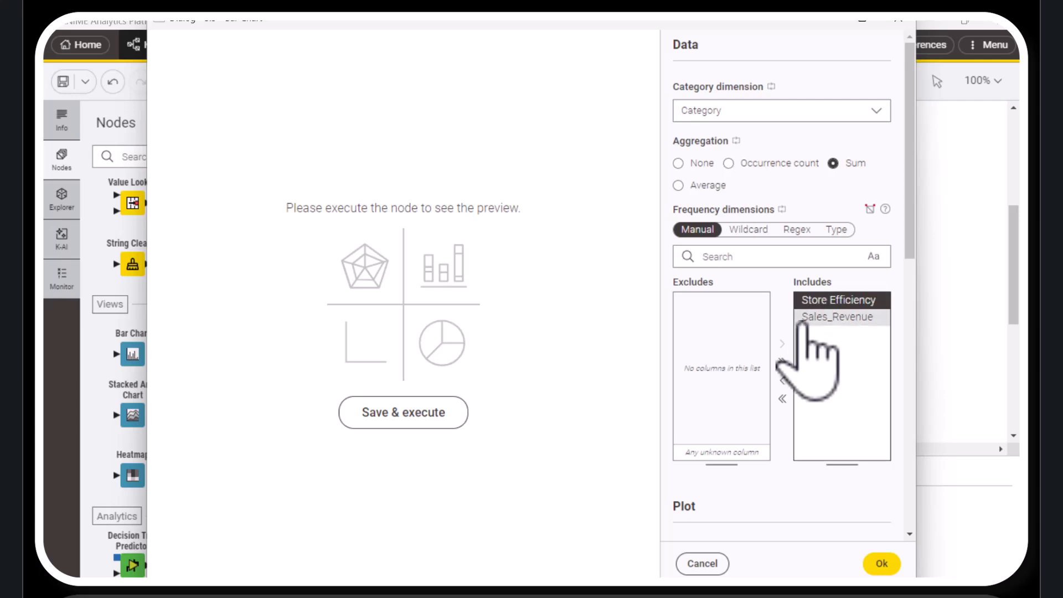
pyautogui.click(783, 381)
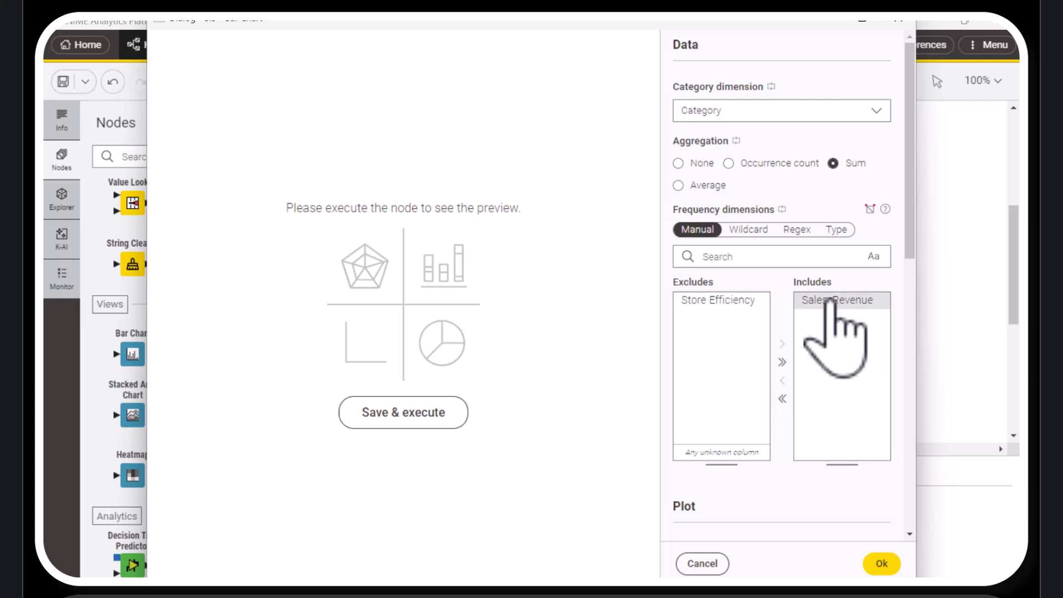
pyautogui.click(425, 423)
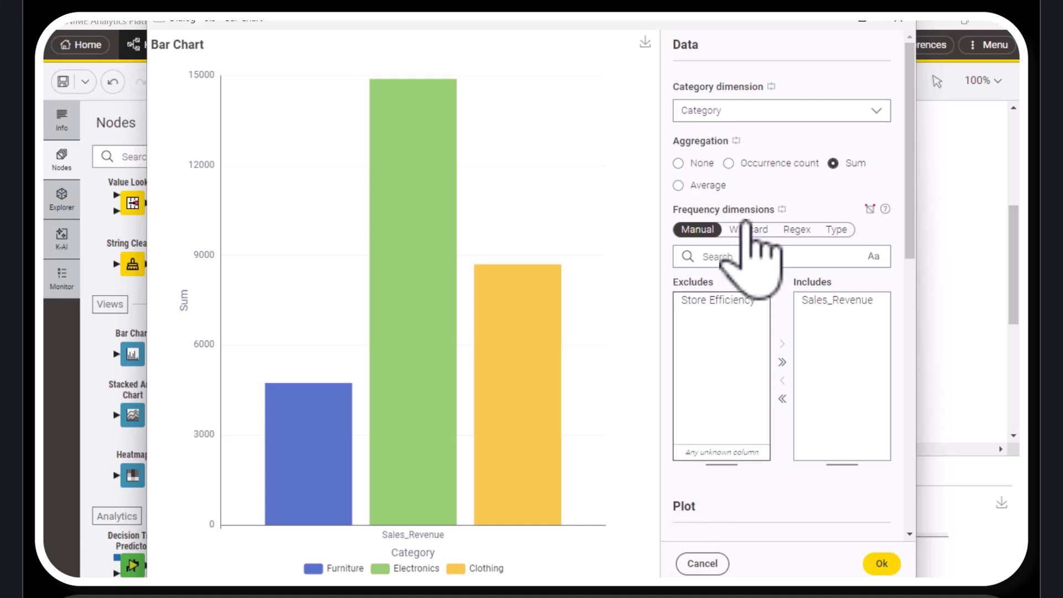
# - Execute the bar chart with Average aggregation, execute it again with Region as the category dimension, and close its configuration
pyautogui.click(679, 185)
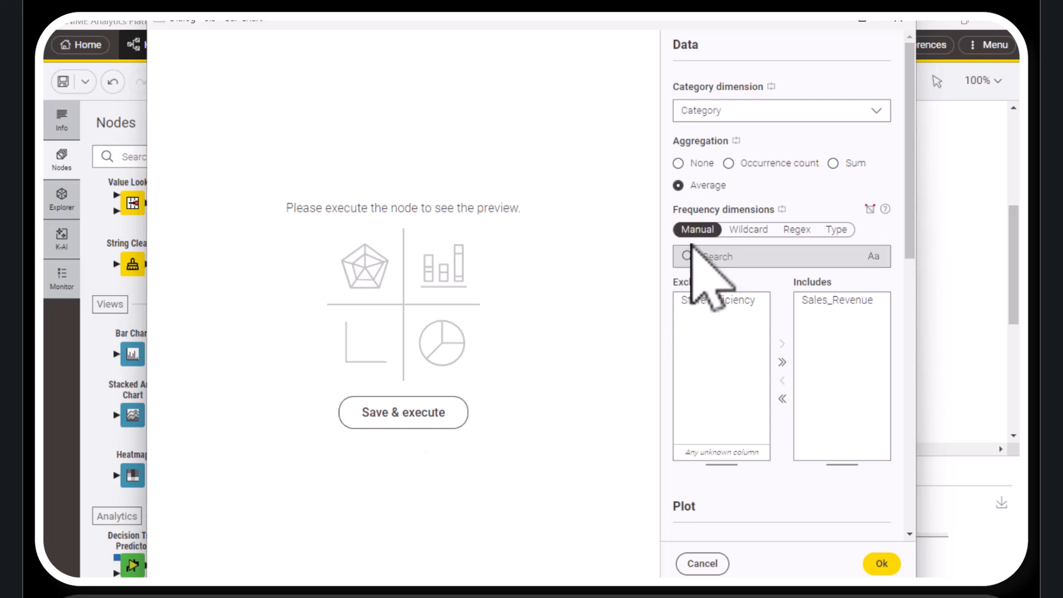
pyautogui.click(443, 419)
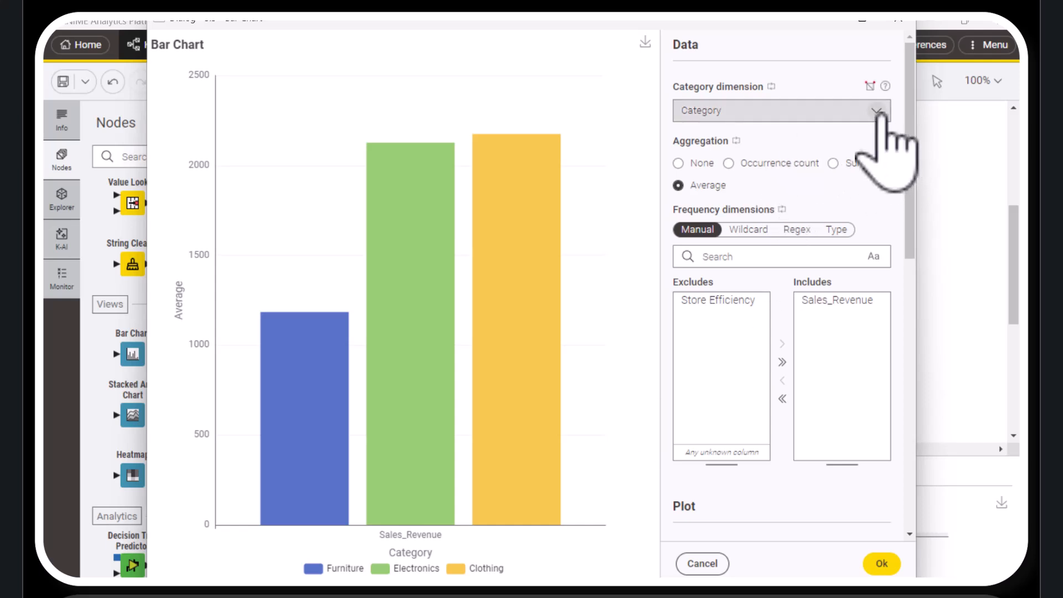
pyautogui.click(853, 113)
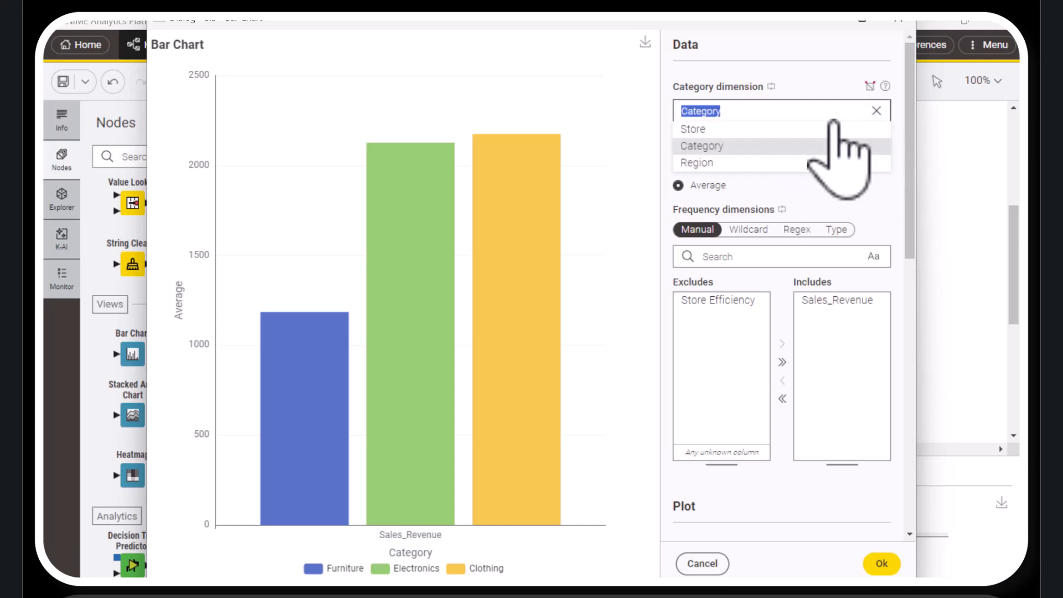
pyautogui.click(748, 162)
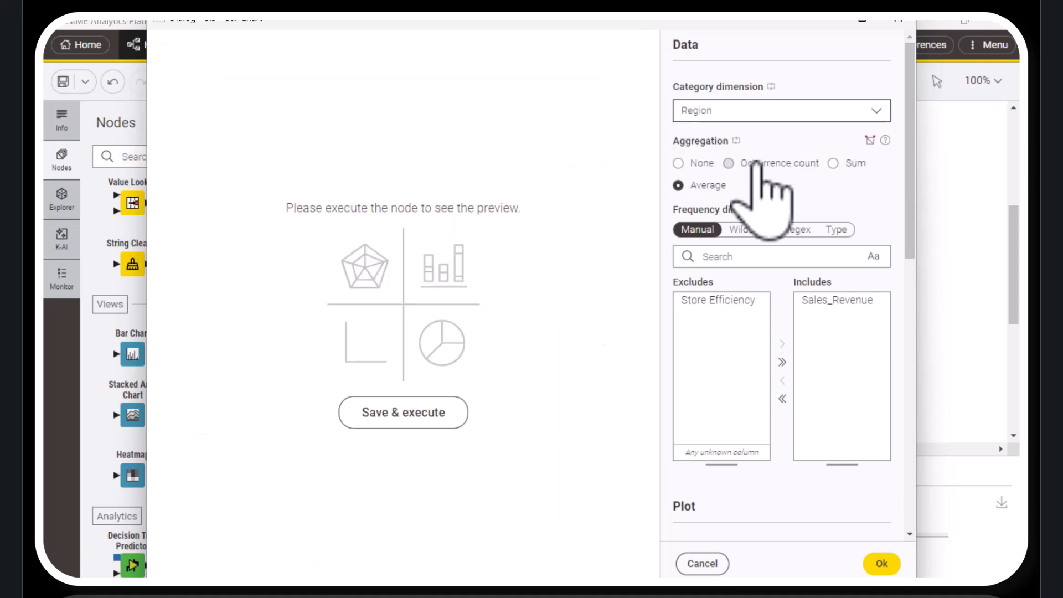
pyautogui.click(452, 411)
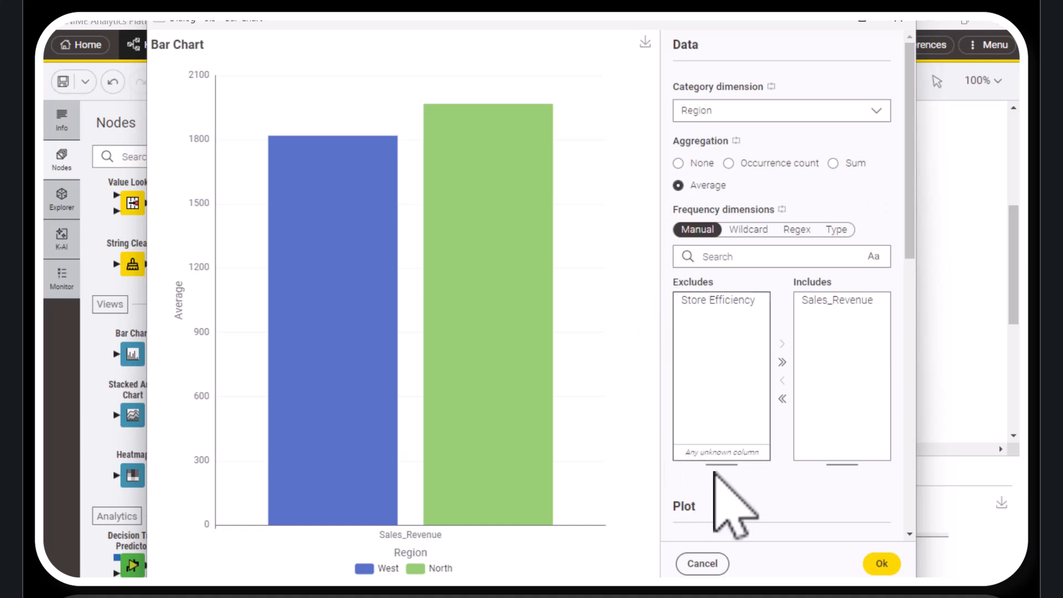
pyautogui.click(701, 565)
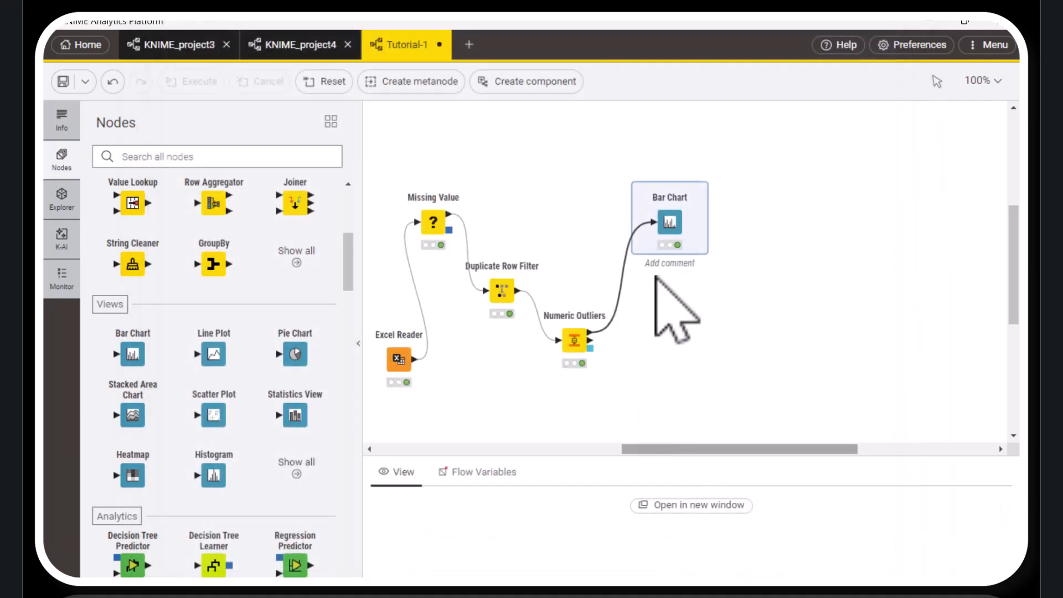
# - Move the Bar Chart node higher on the canvas and connect a new Stacked Area Chart node to Numeric Outliers' treated table output
pyautogui.moveTo(670, 218); pyautogui.dragTo(663, 152)
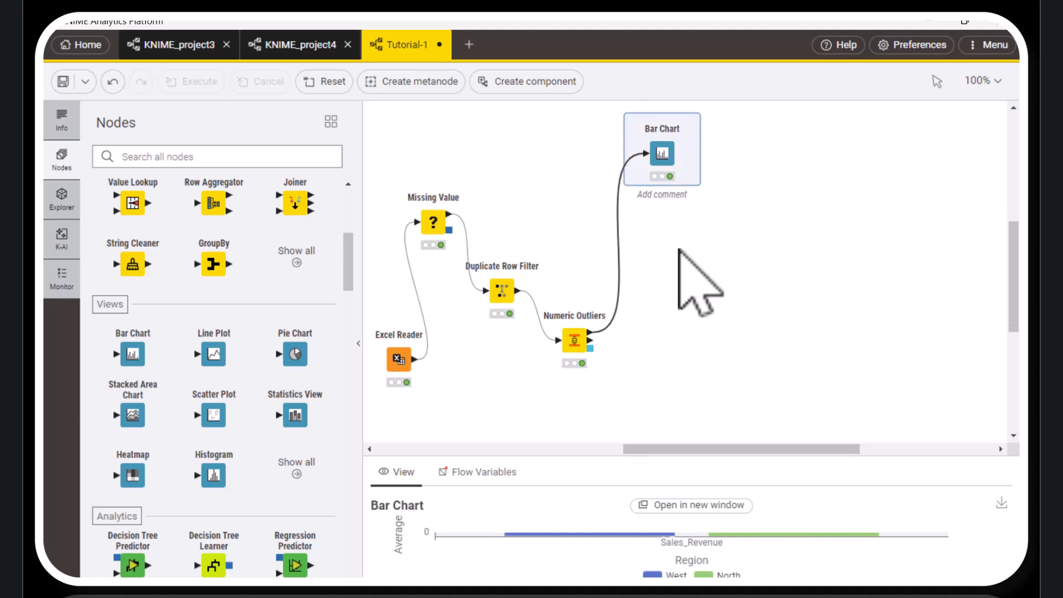
pyautogui.click(695, 275)
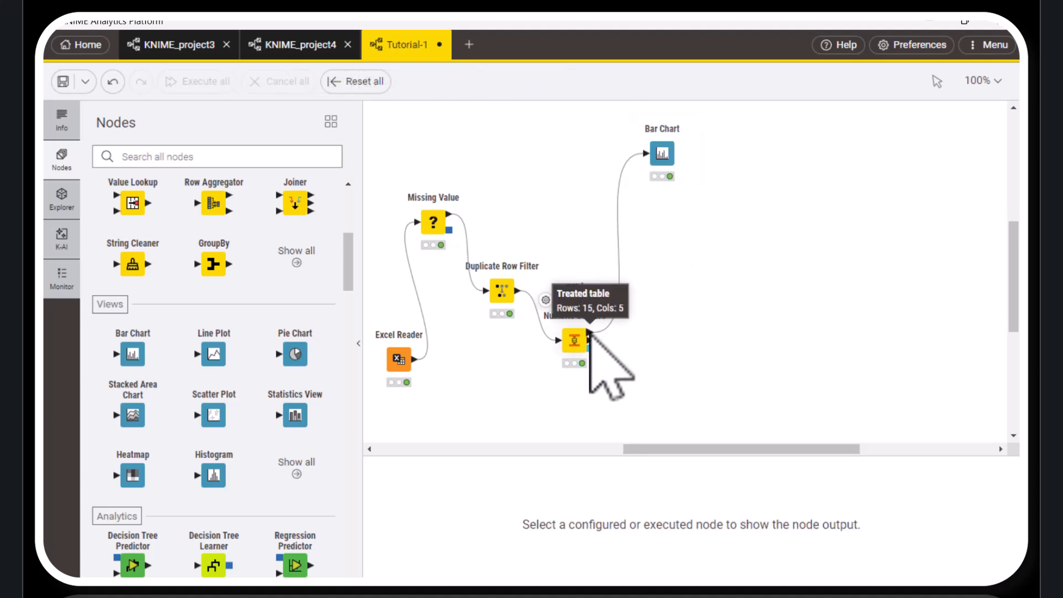
pyautogui.moveTo(589, 334); pyautogui.dragTo(685, 228)
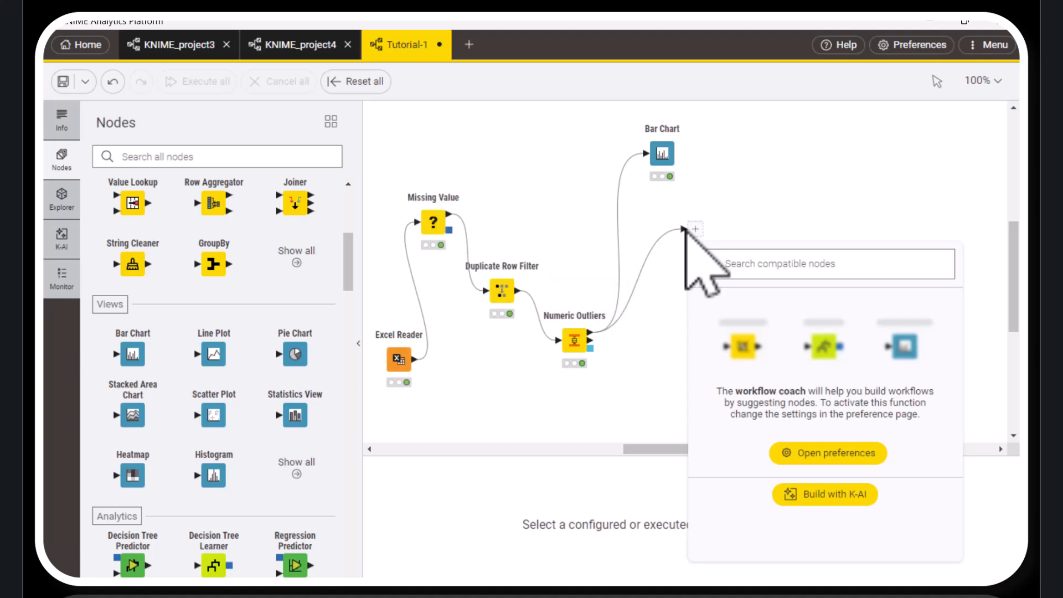
pyautogui.write('stac')
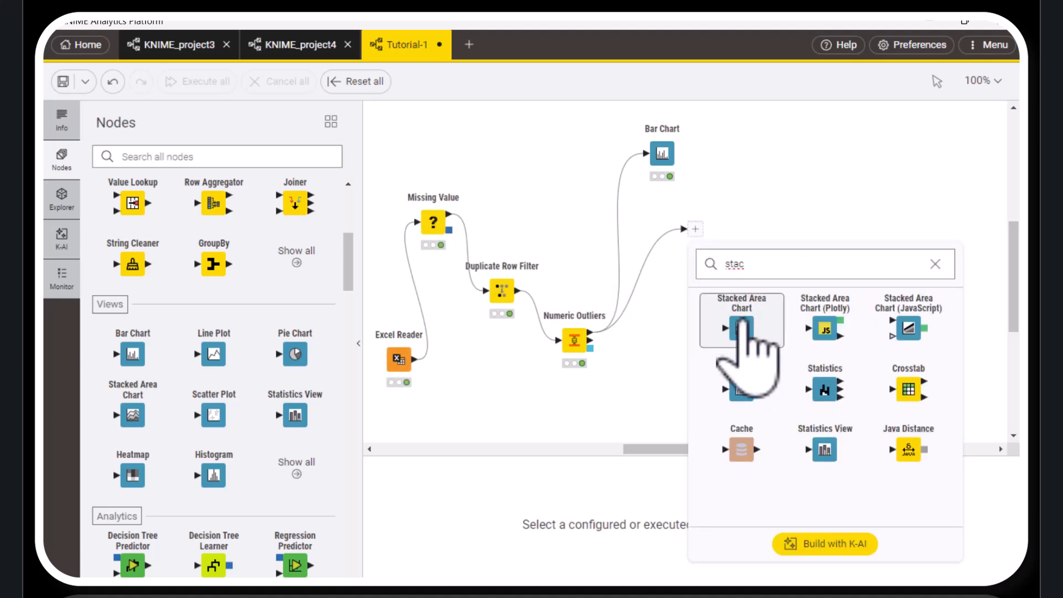
pyautogui.click(739, 313)
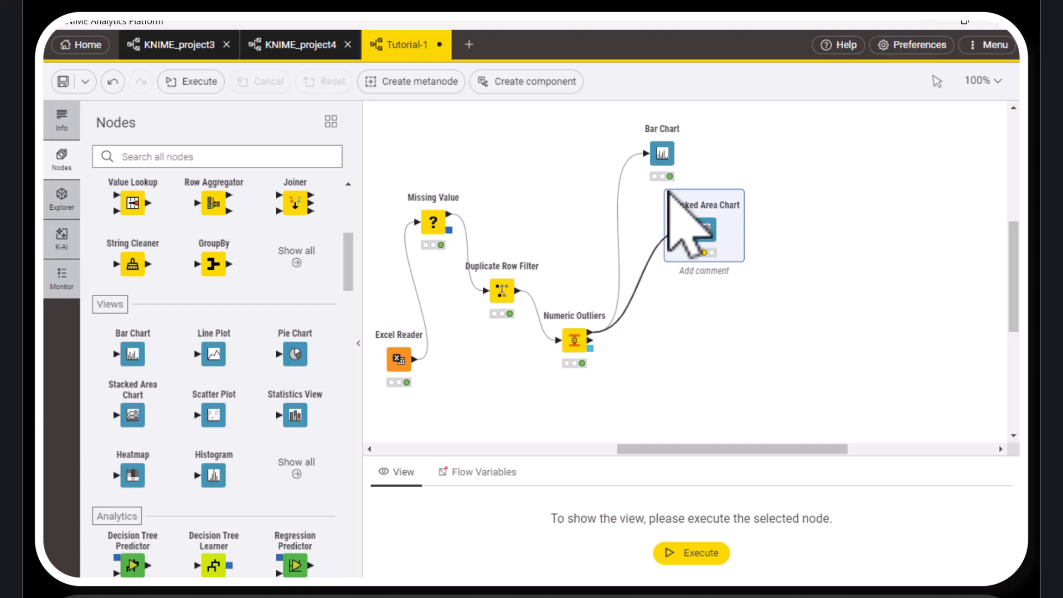
# - Open the Stacked Area Chart node's configuration and set the horizontal dimension to Category with Sum aggregation
pyautogui.doubleClick(687, 218)
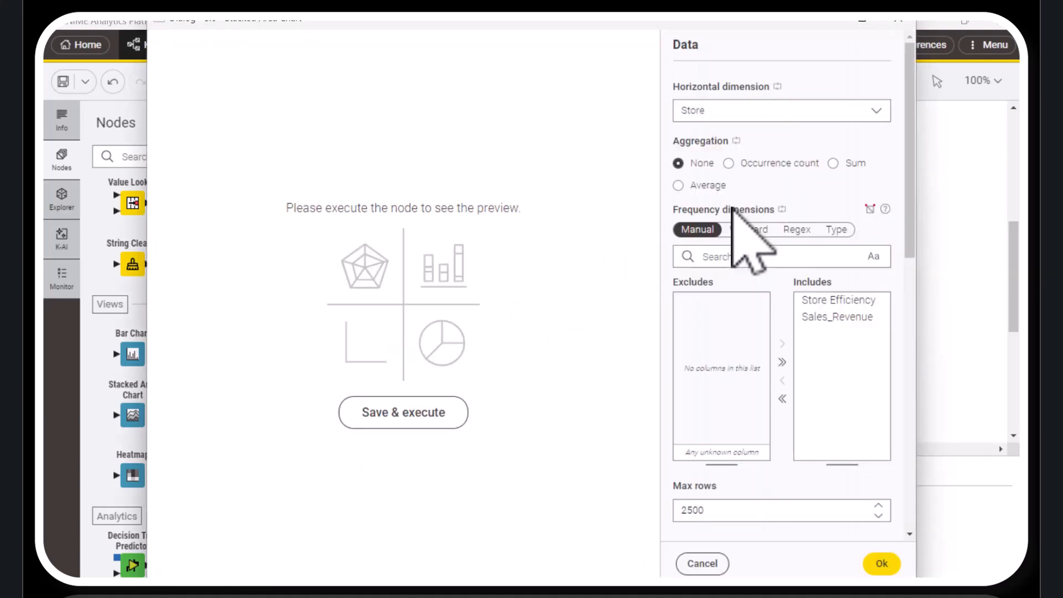
pyautogui.click(836, 113)
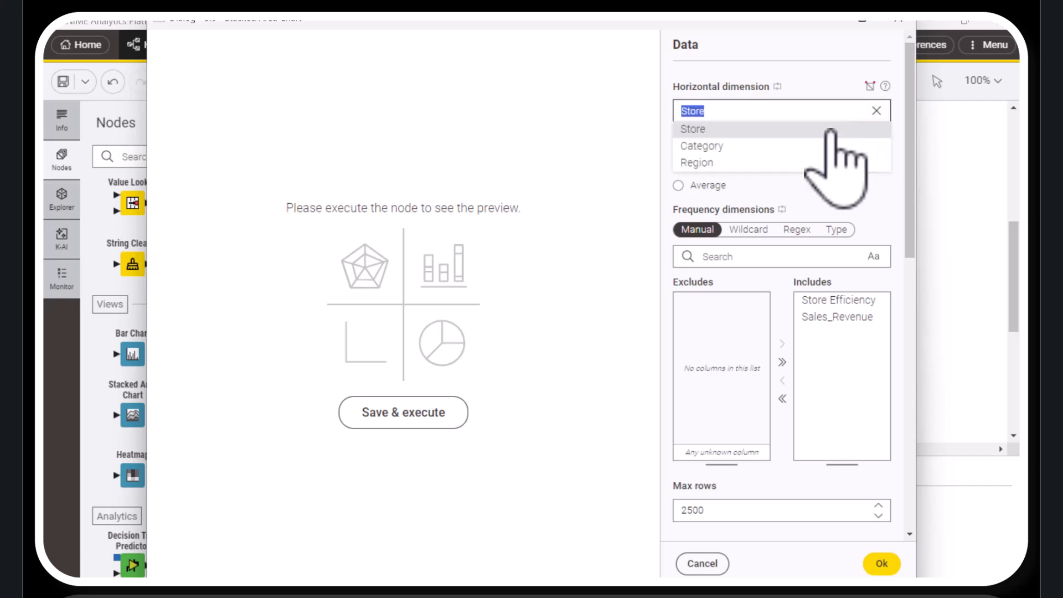
pyautogui.click(777, 147)
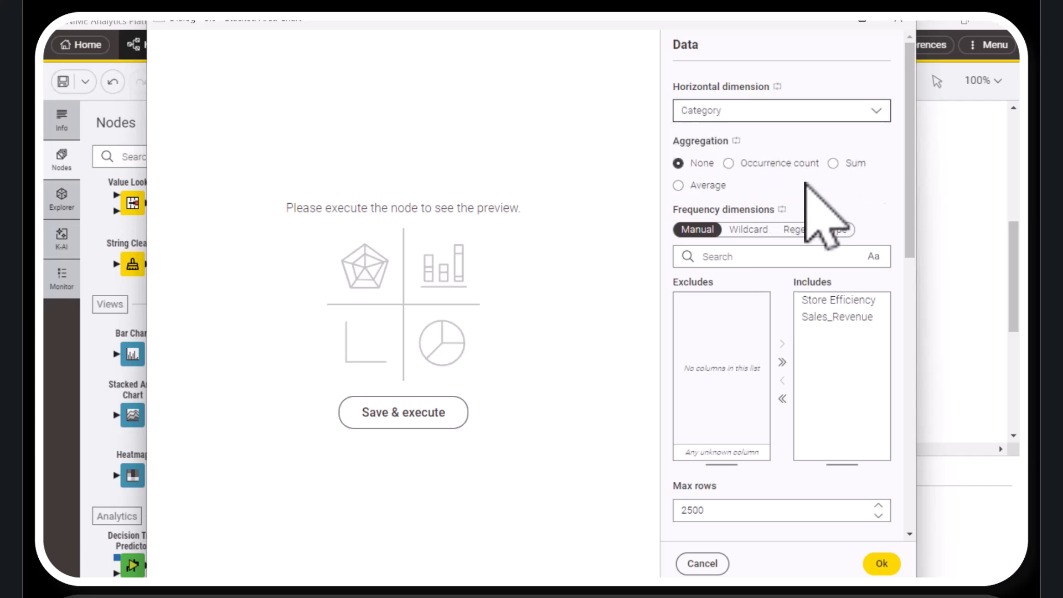
pyautogui.click(834, 163)
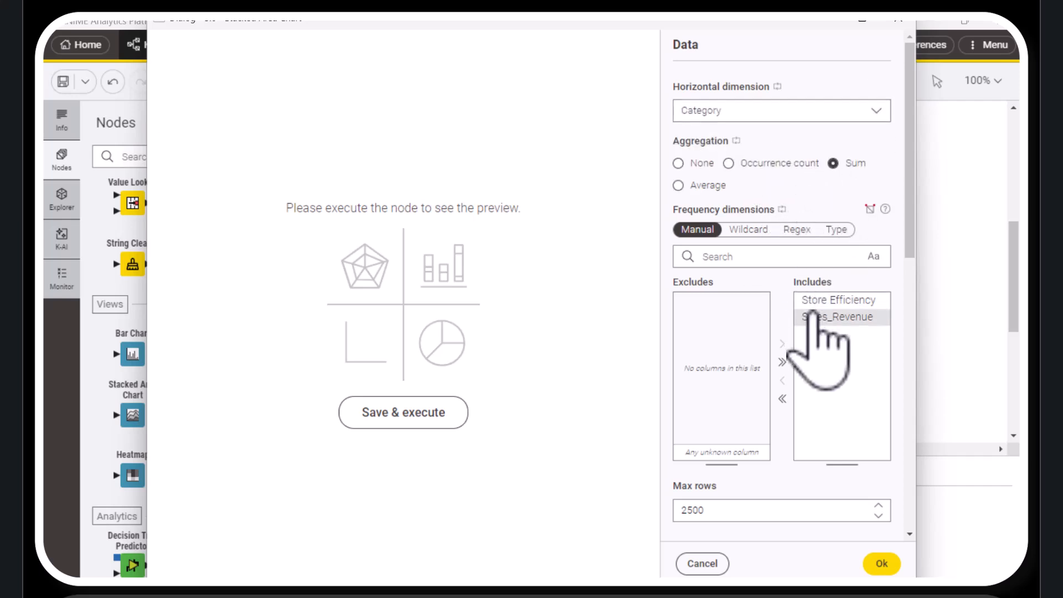
# - Exclude Store Efficiency from the stacked area chart's frequency dimensions, save and execute it, and accept the configuration
pyautogui.click(817, 301)
pyautogui.click(783, 380)
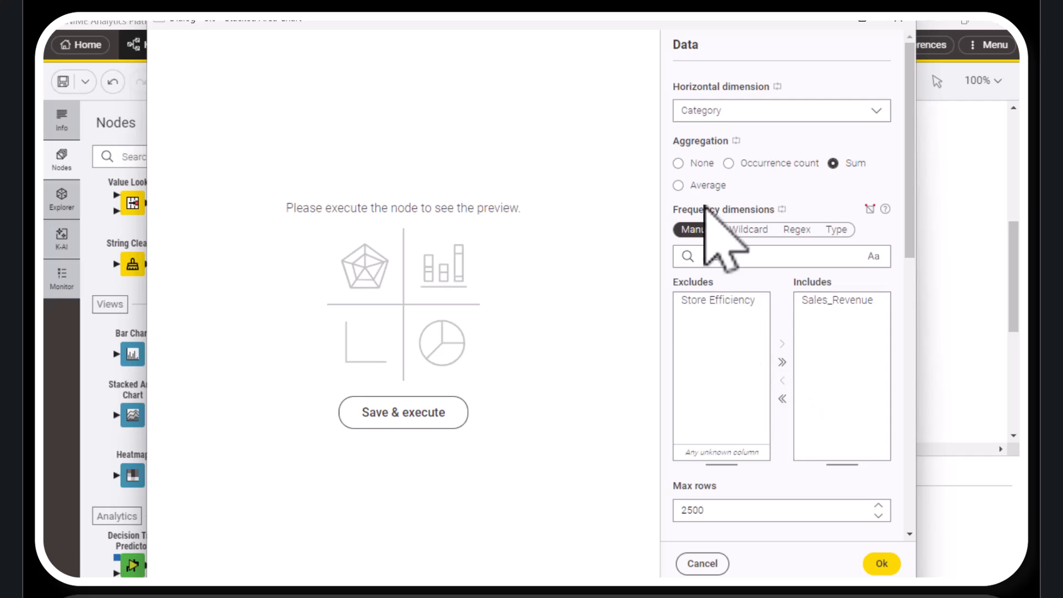
pyautogui.click(424, 415)
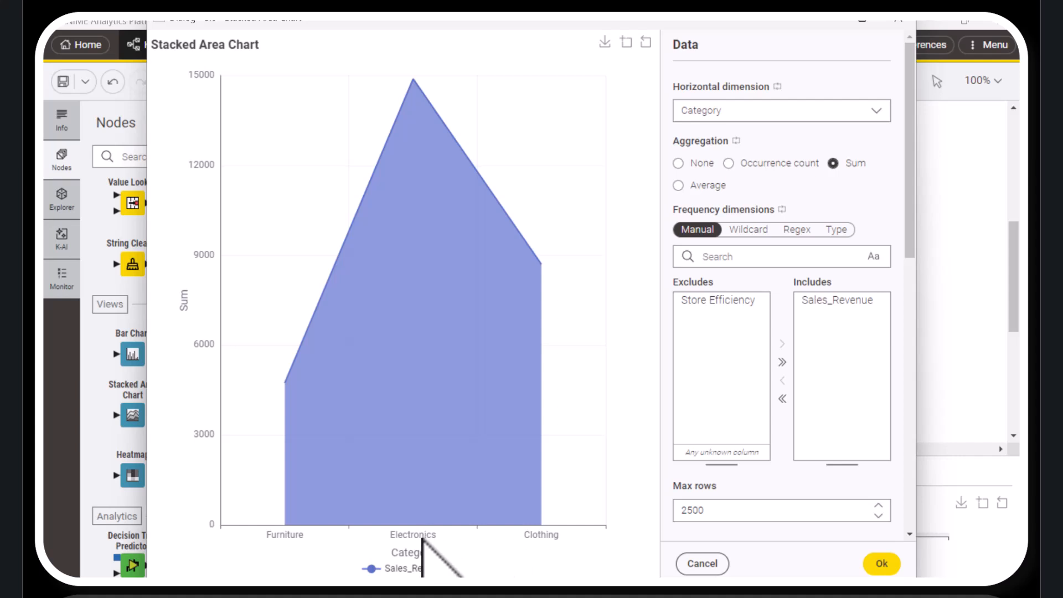
pyautogui.moveTo(413, 500)
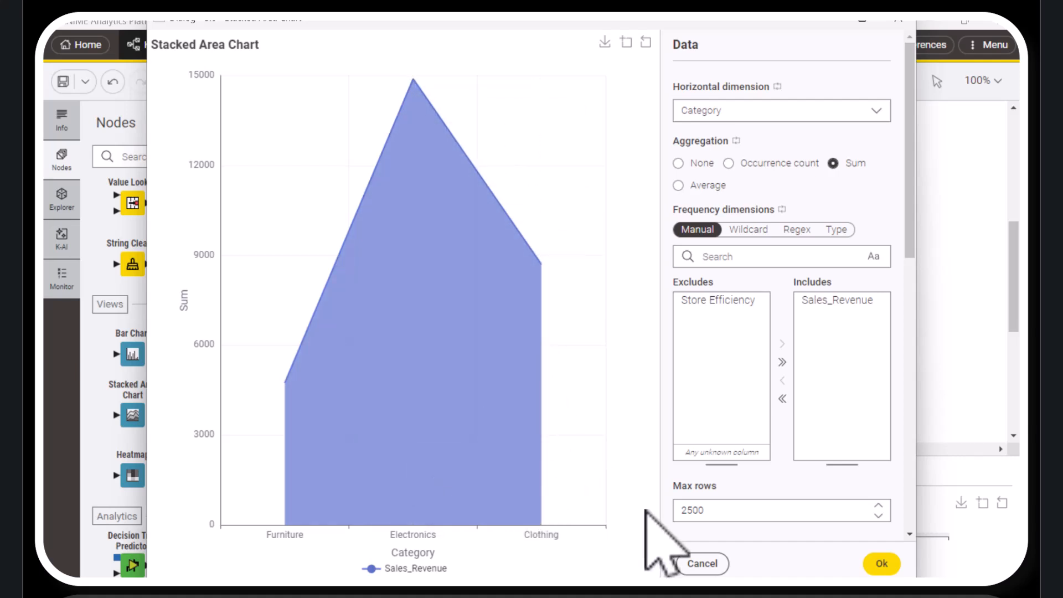
pyautogui.click(866, 568)
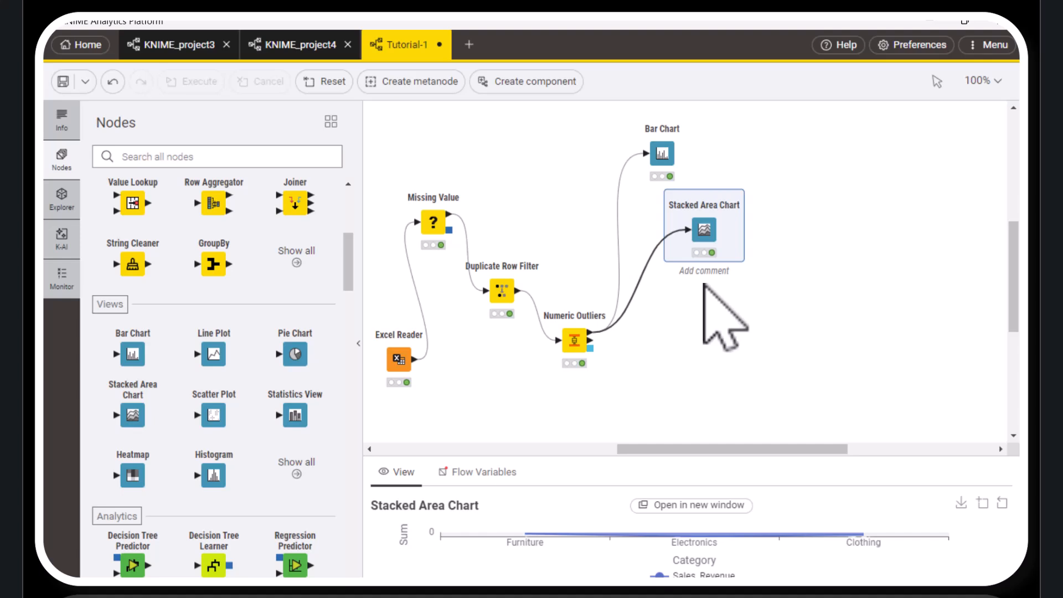
# - Delete the Stacked Area Chart and Bar Chart nodes from the workflow
pyautogui.press('Delete')
pyautogui.click(661, 154)
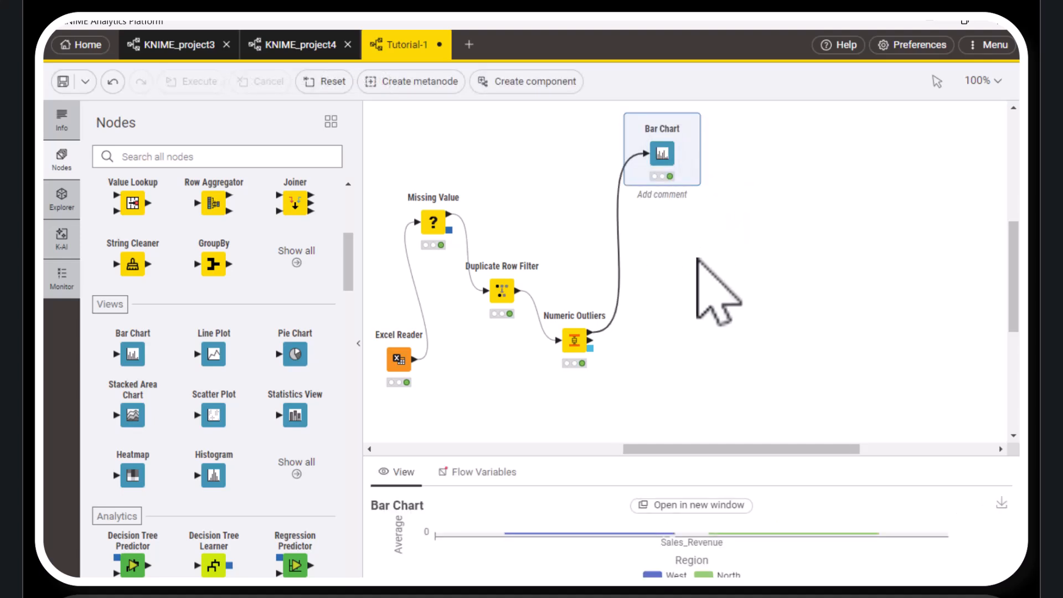
pyautogui.press('Delete')
# - Connect a new Pie Chart node to Numeric Outliers' treated table output
pyautogui.moveTo(590, 333); pyautogui.dragTo(659, 177)
pyautogui.write('p')
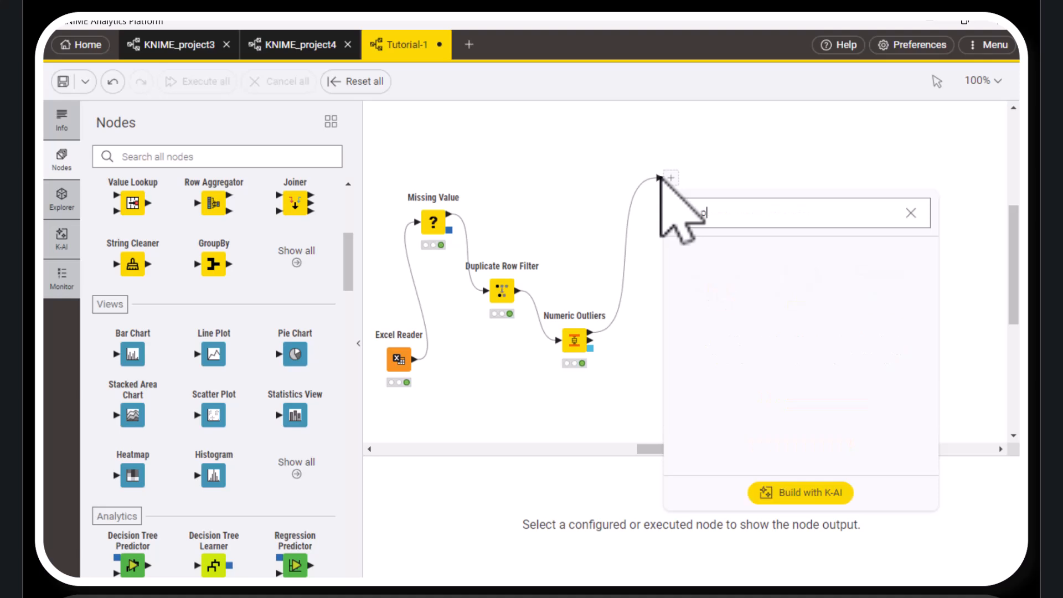
pyautogui.write('ie')
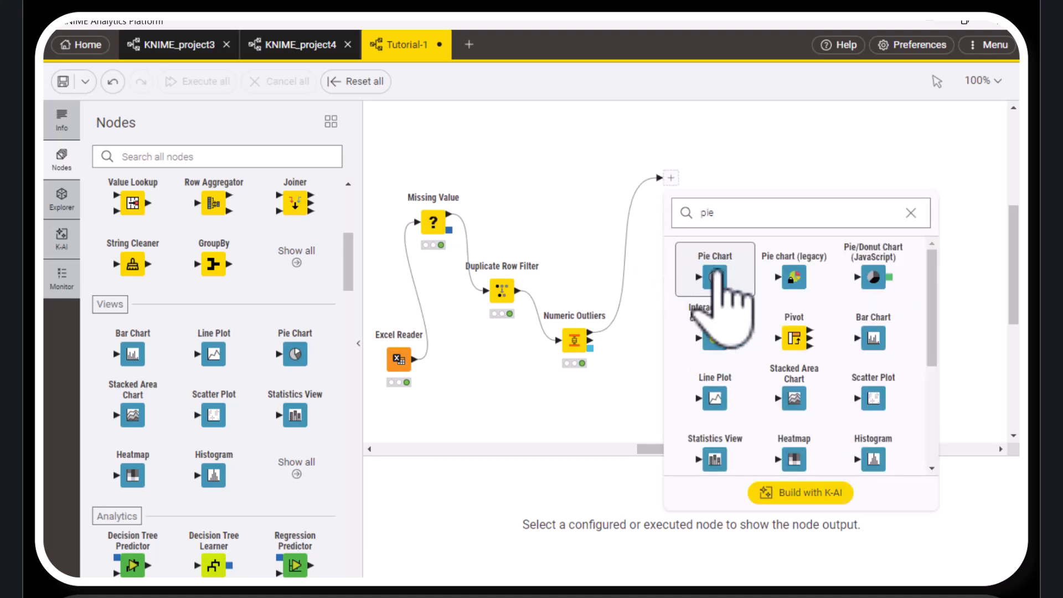
pyautogui.click(715, 275)
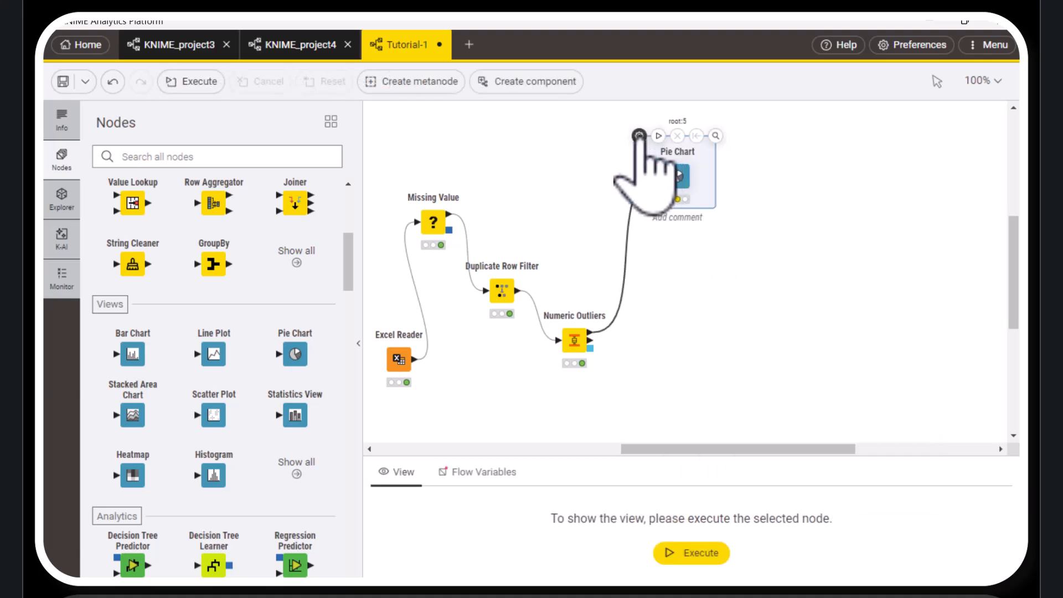
# - Configure the pie chart with category dimension Category, frequency dimension Sales_Revenue and Sum aggregation, and save and execute it
pyautogui.click(639, 135)
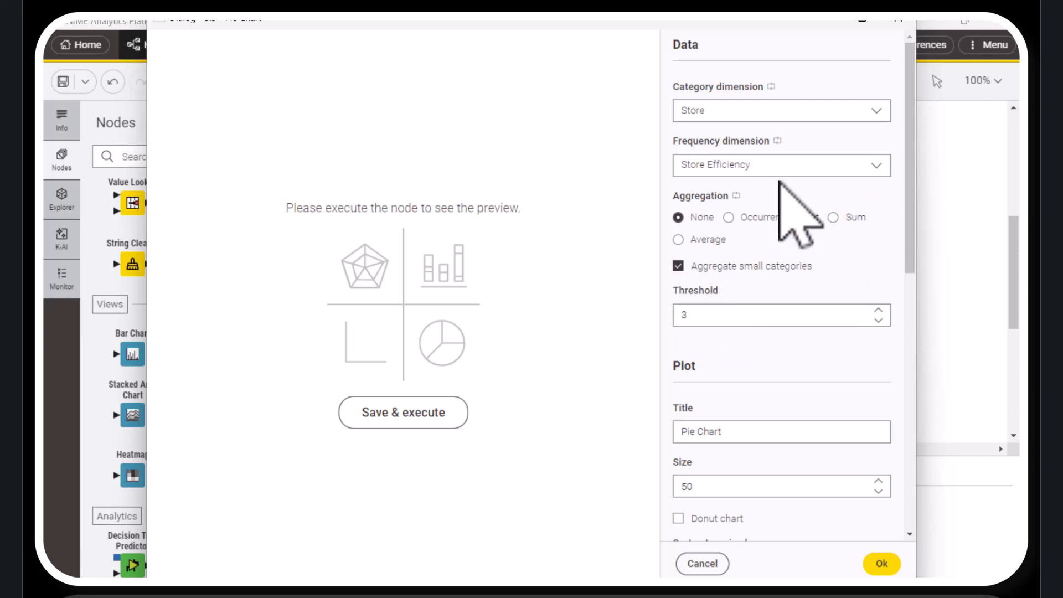
pyautogui.click(838, 114)
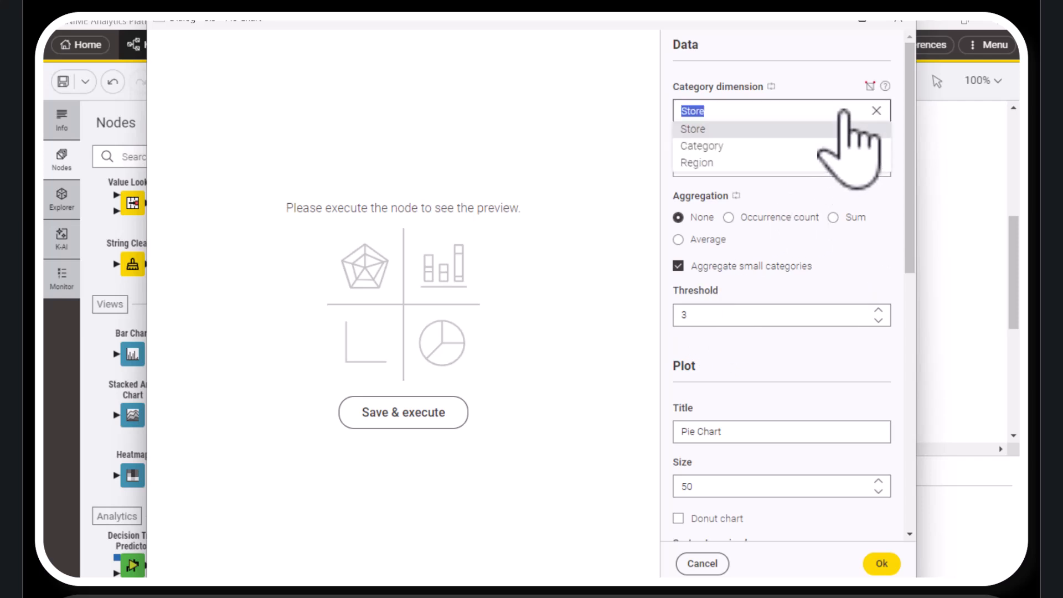
pyautogui.click(814, 147)
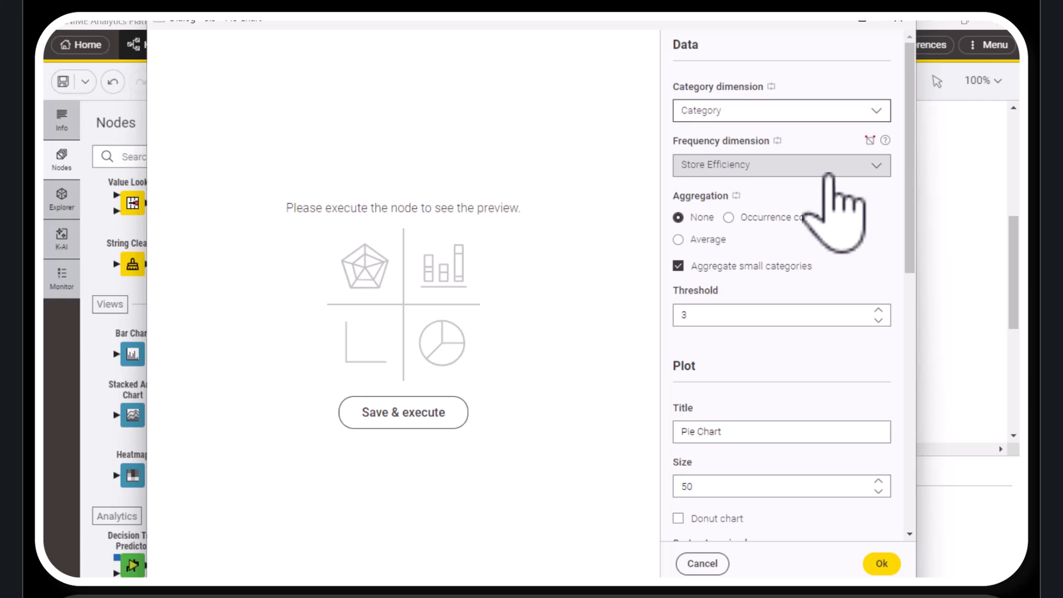
pyautogui.click(824, 165)
pyautogui.click(803, 201)
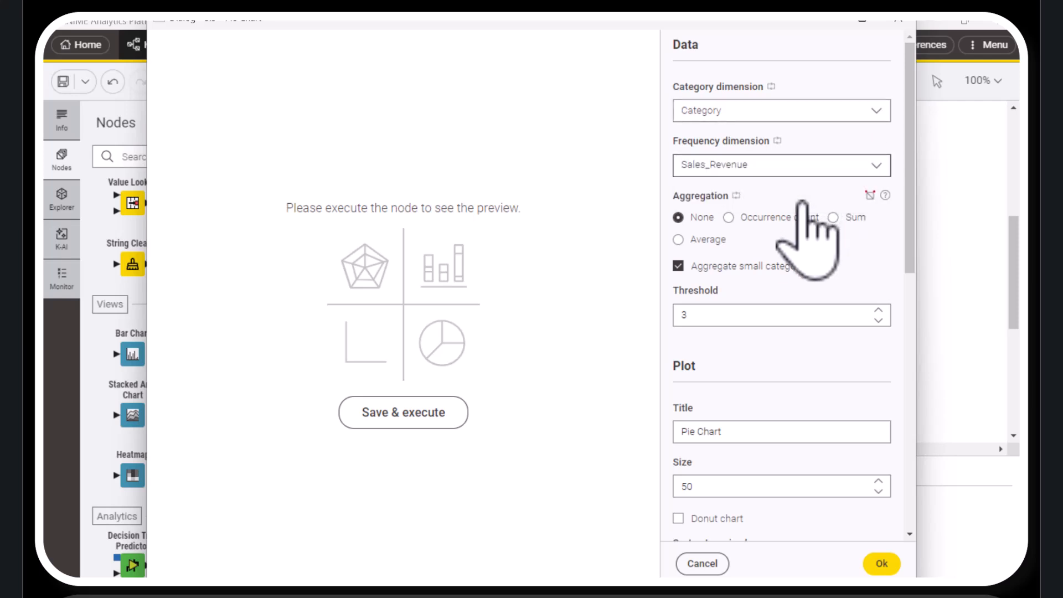
pyautogui.click(834, 218)
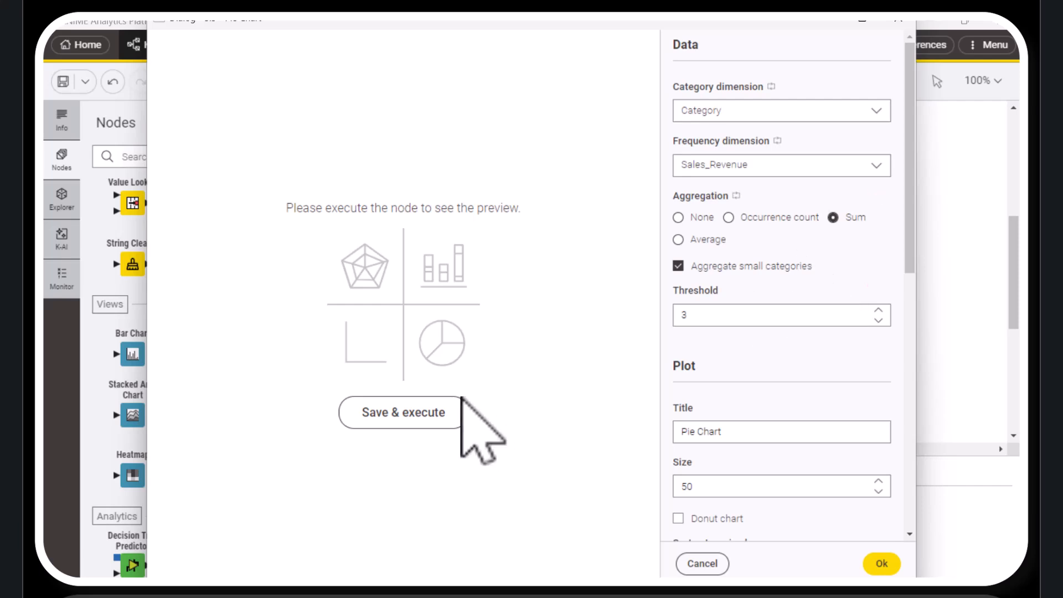
pyautogui.click(429, 412)
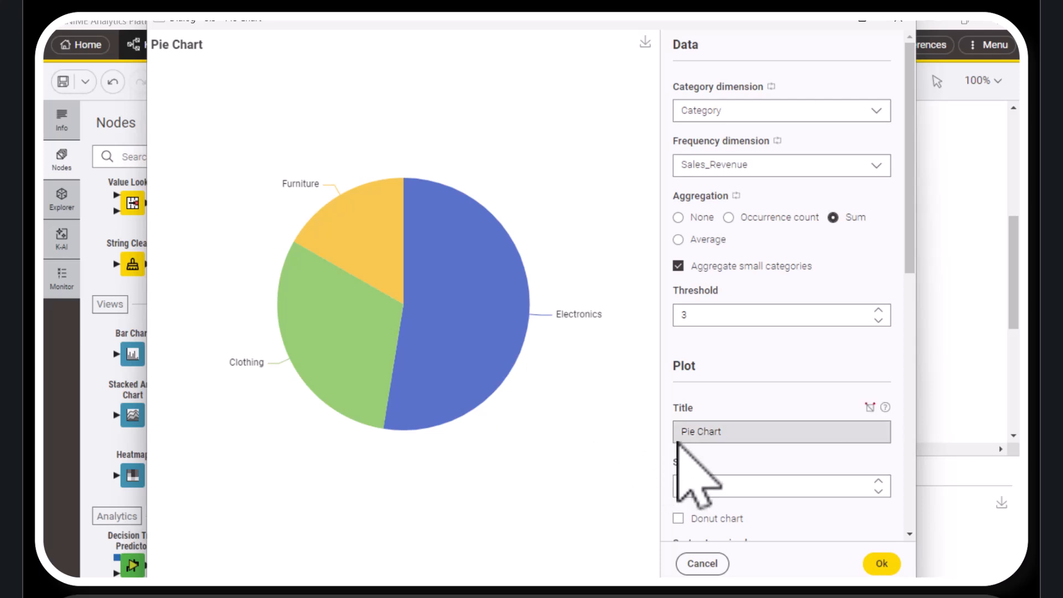
# - Try displaying the pie chart as a donut chart and switch it back to a full pie
pyautogui.scroll(-3, 676, 440)
pyautogui.scroll(-3, 677, 443)
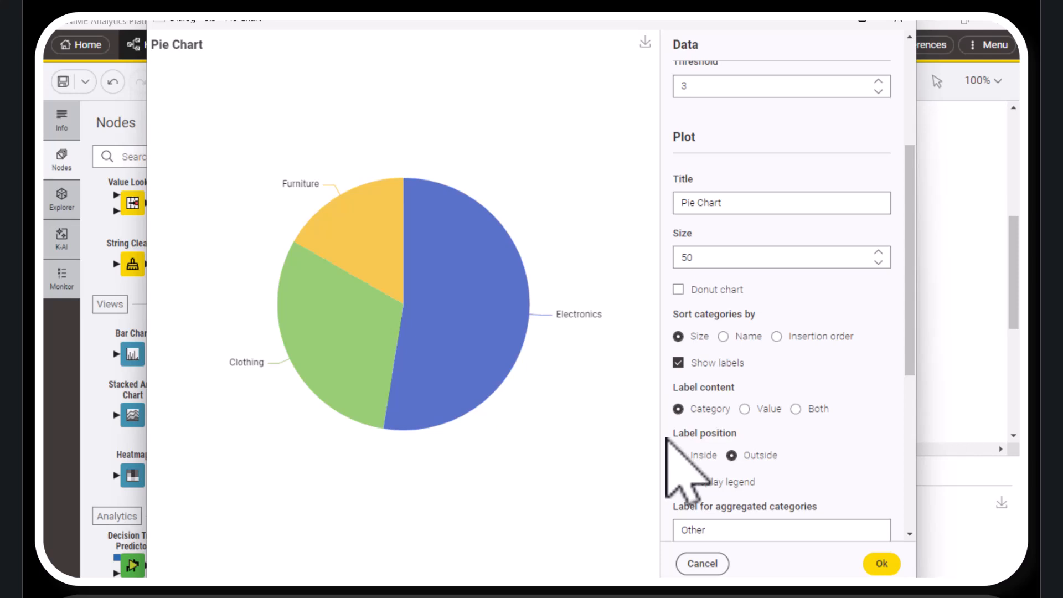
pyautogui.moveTo(439, 361)
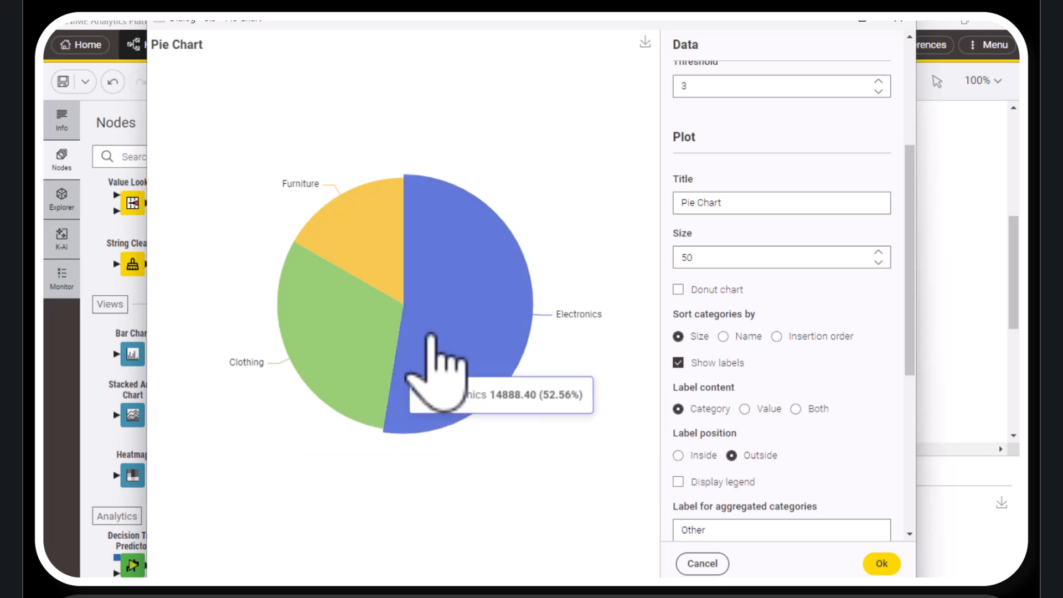
pyautogui.click(678, 289)
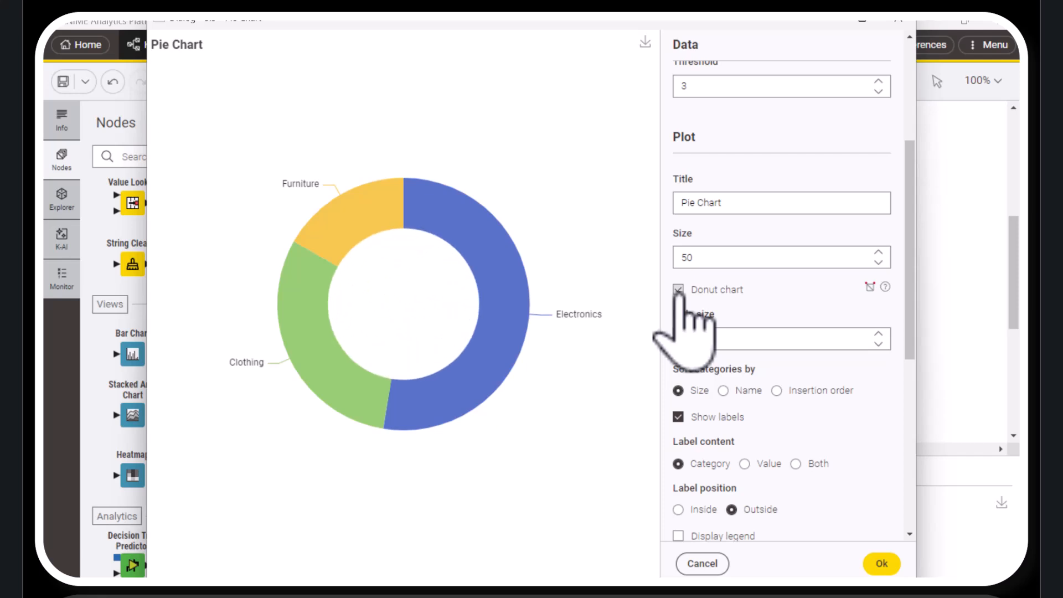
pyautogui.click(678, 290)
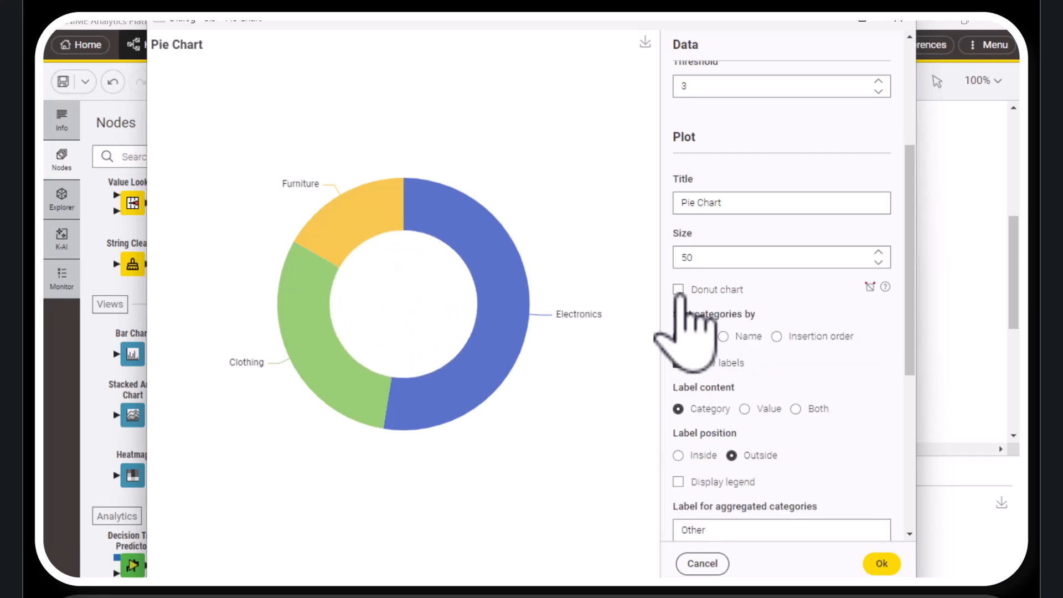
# - Set the pie chart's label content and label value format to Both, trying the inside label position before returning to Outside
pyautogui.scroll(-2, 742, 399)
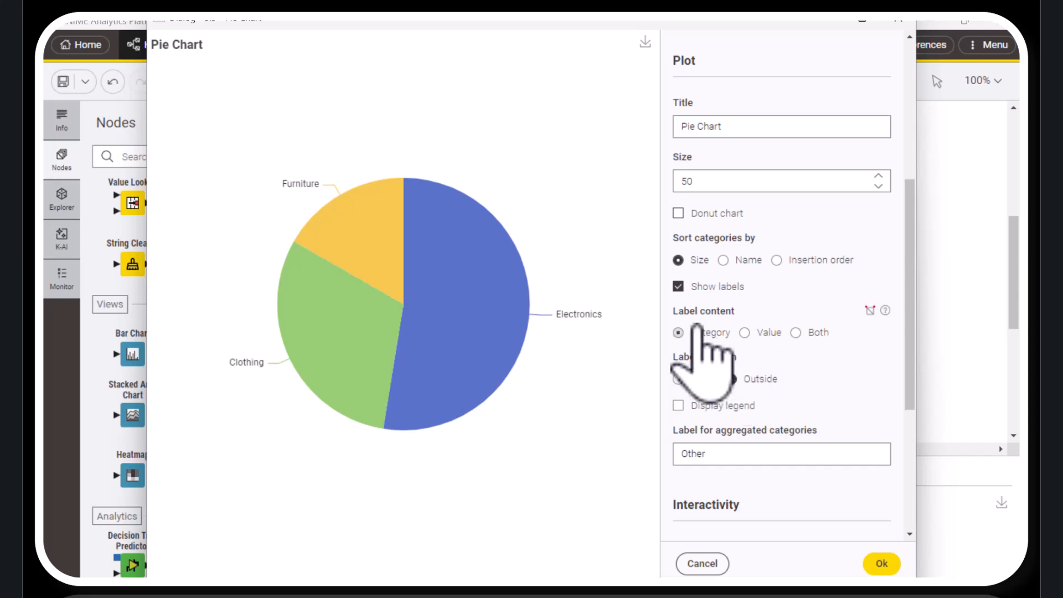
pyautogui.click(796, 332)
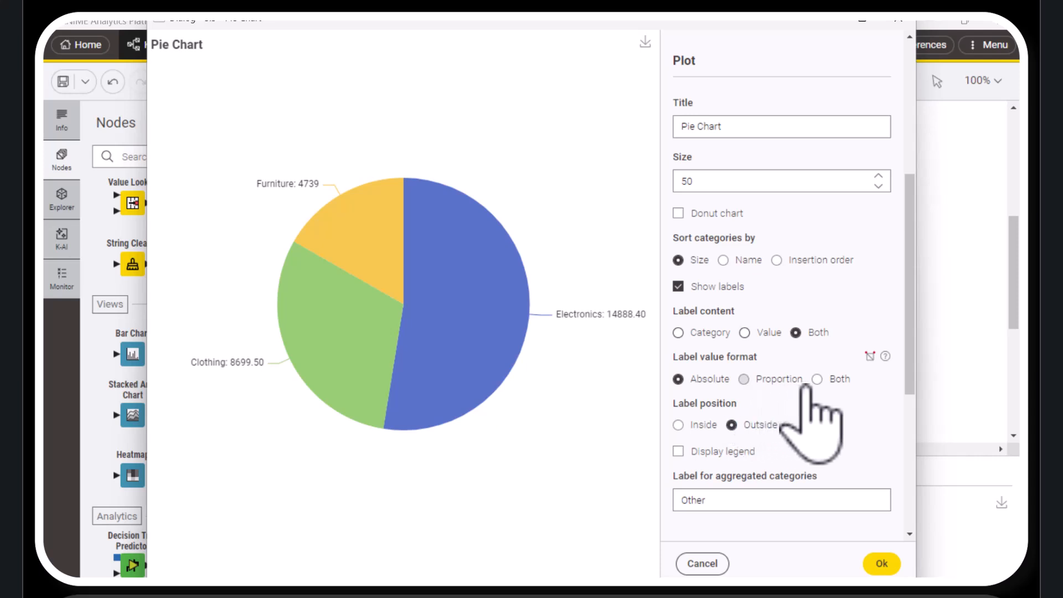
pyautogui.click(818, 379)
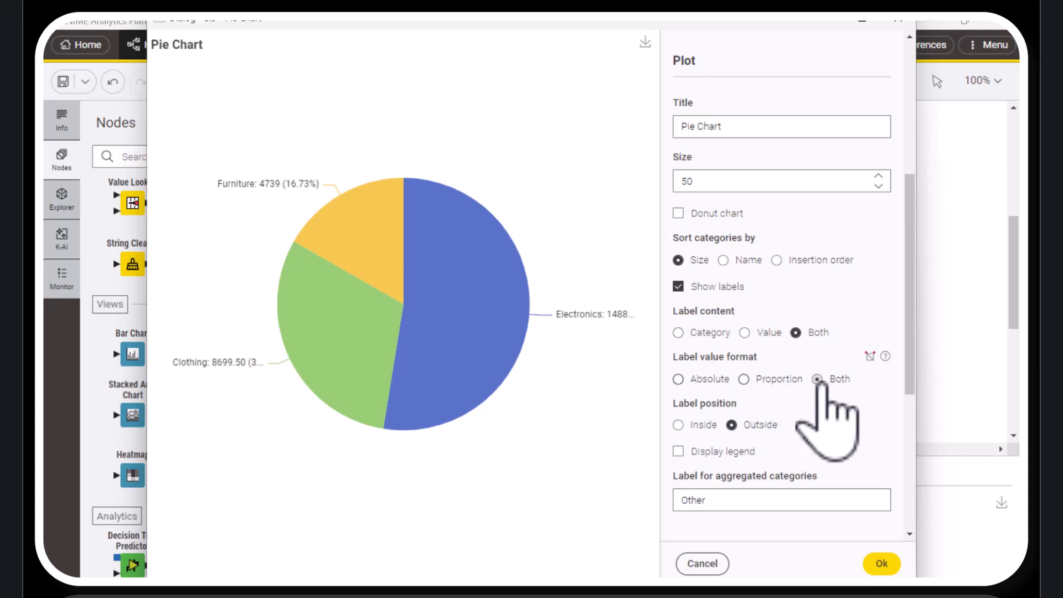
pyautogui.click(678, 424)
pyautogui.click(736, 425)
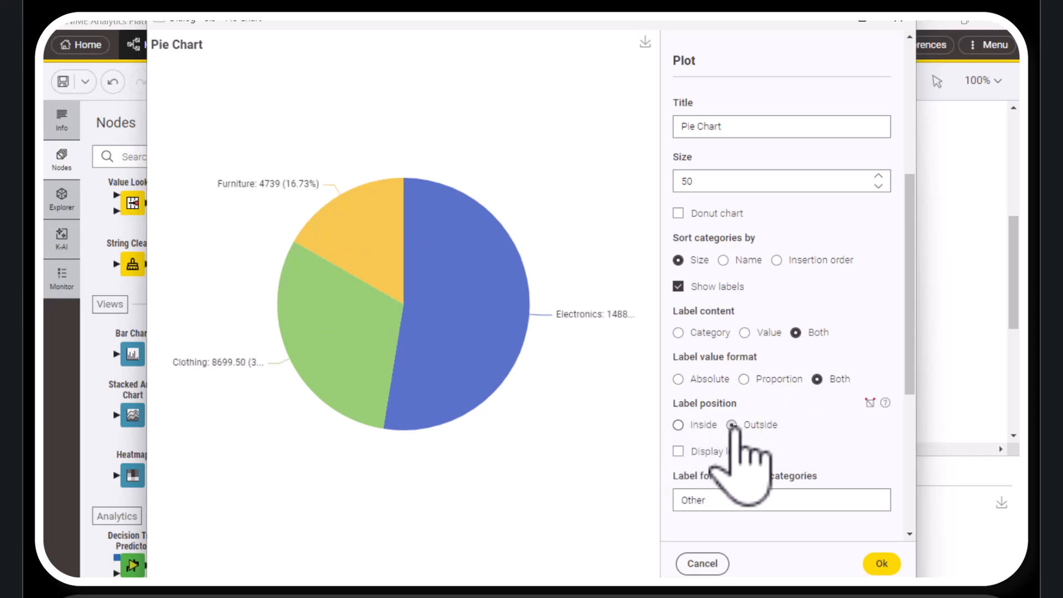
# - Display the pie chart's legend and accept the configuration
pyautogui.click(679, 451)
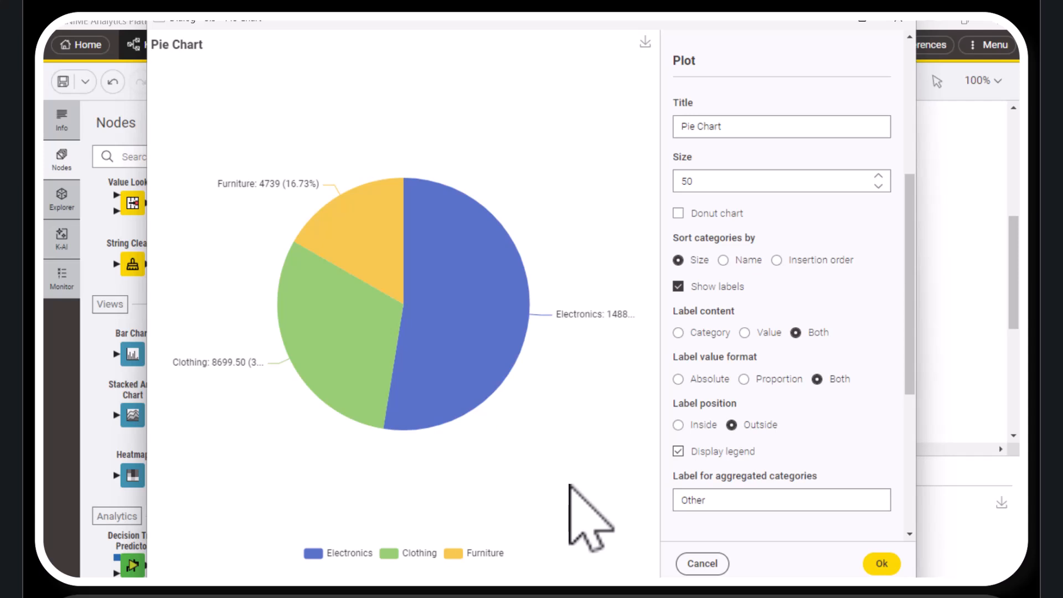
pyautogui.scroll(3, 728, 451)
pyautogui.scroll(3, 727, 448)
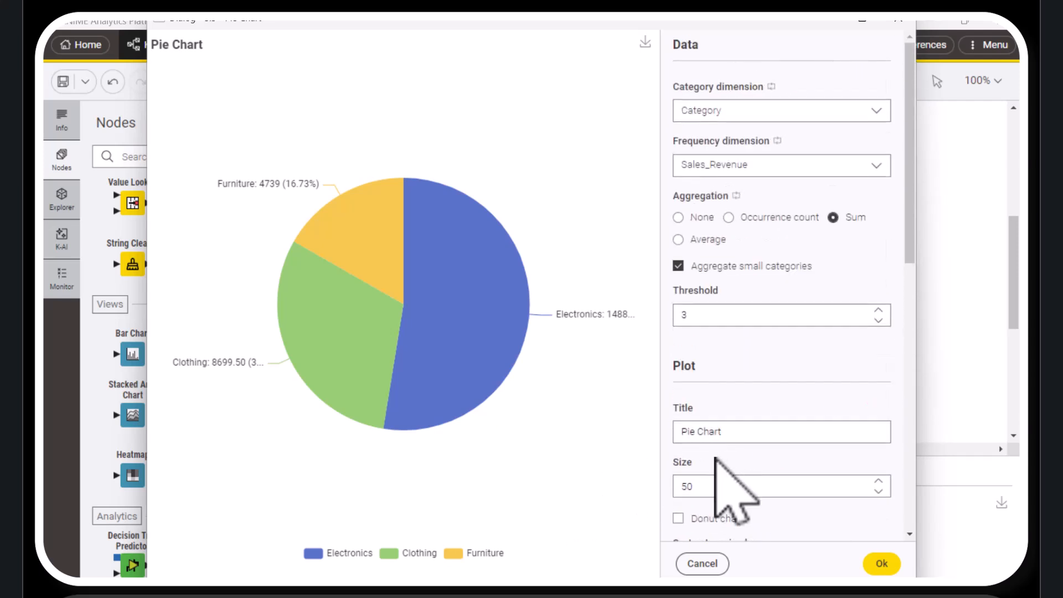
pyautogui.click(883, 569)
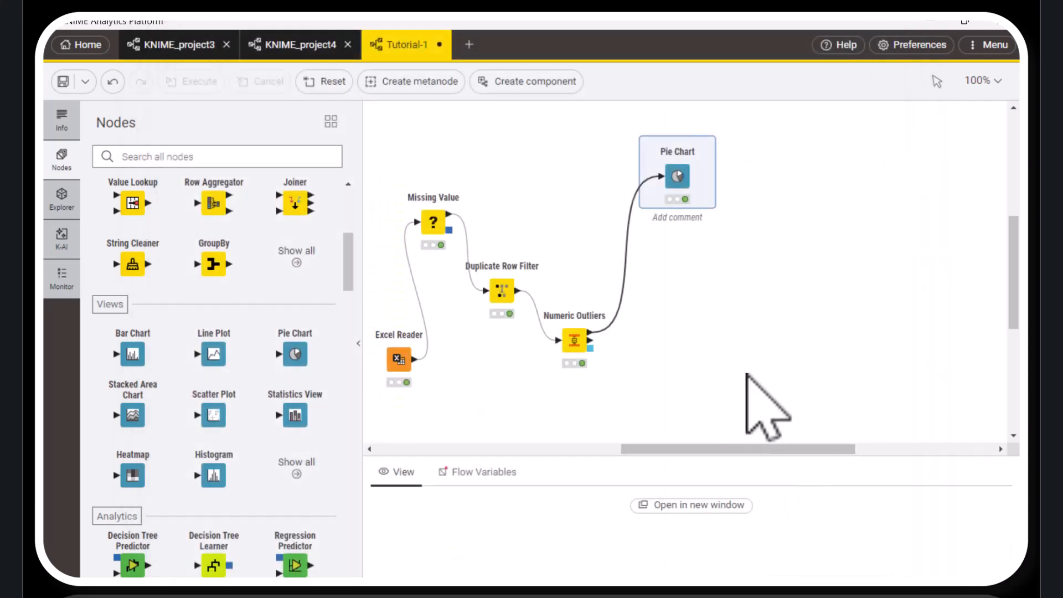
# - Replace the Pie Chart node with a Histogram node connected to Numeric Outliers' treated table output, and shift it slightly upward
pyautogui.moveTo(675, 166)
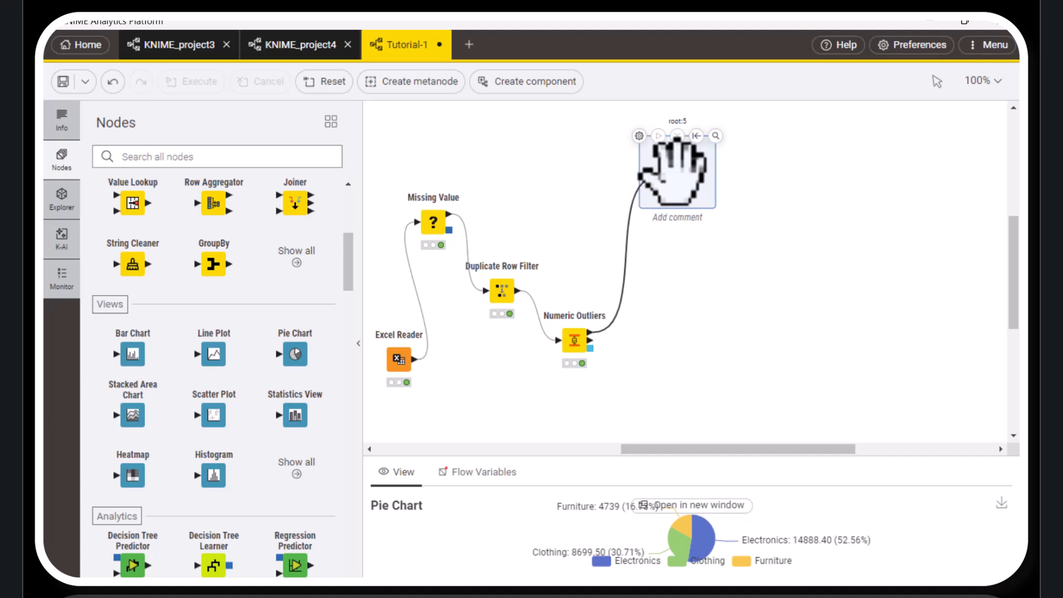
pyautogui.press('Delete')
pyautogui.moveTo(570, 332)
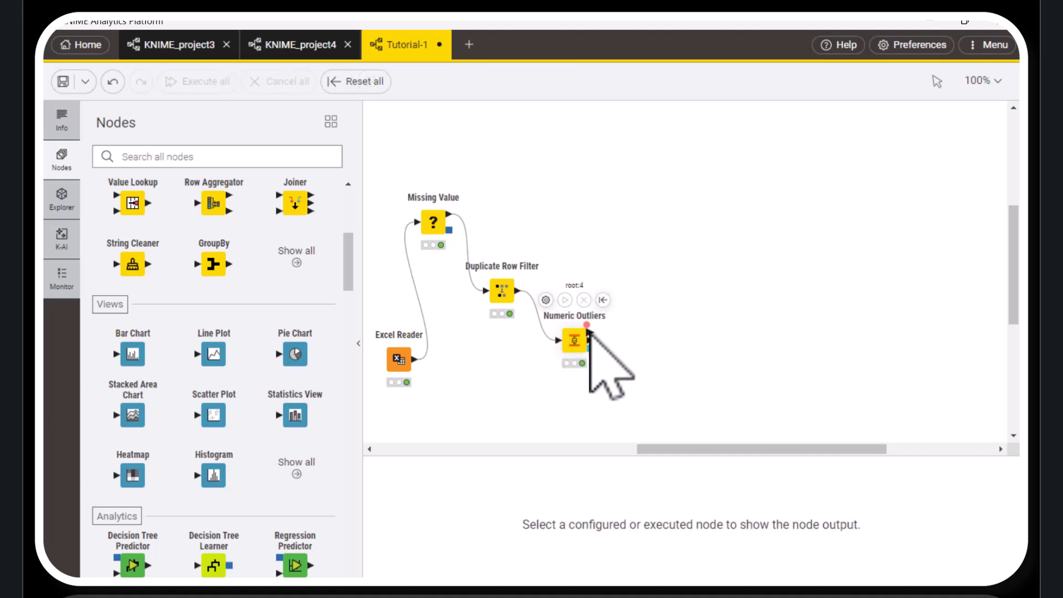
pyautogui.moveTo(589, 333); pyautogui.dragTo(675, 207)
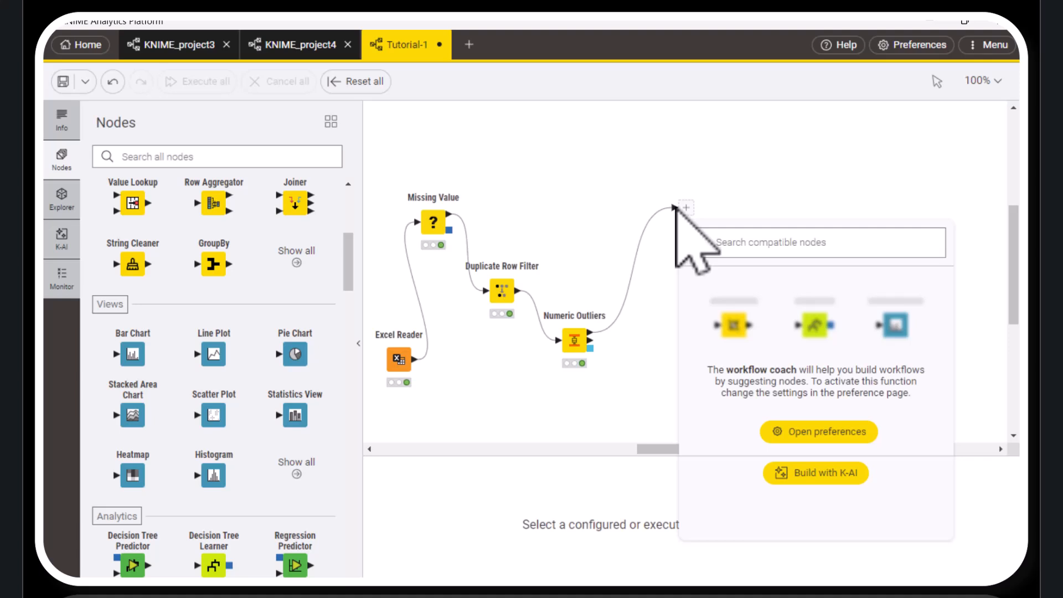
pyautogui.write('hist')
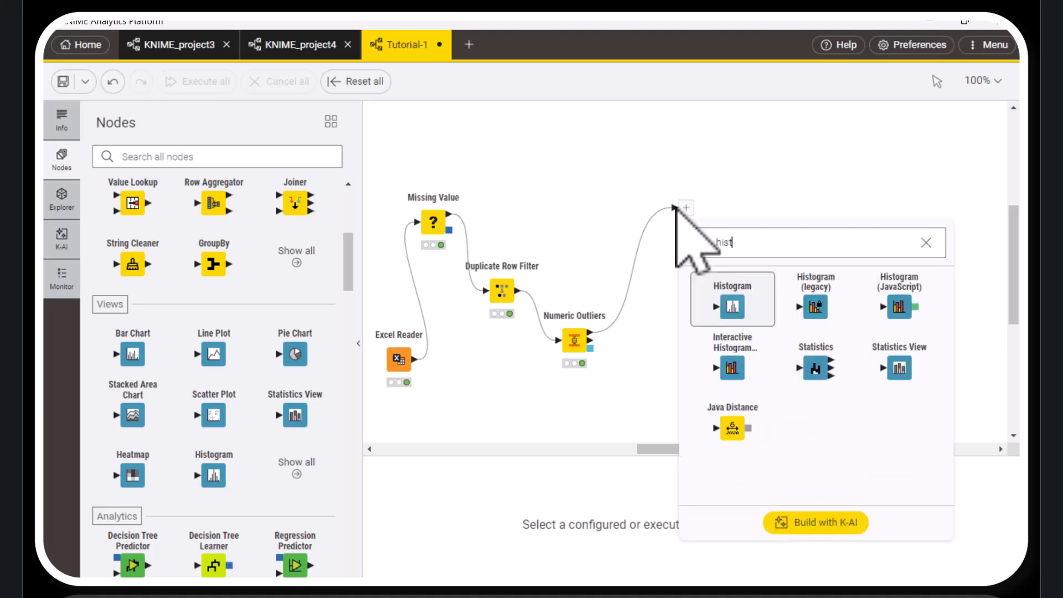
pyautogui.click(733, 308)
pyautogui.moveTo(687, 229)
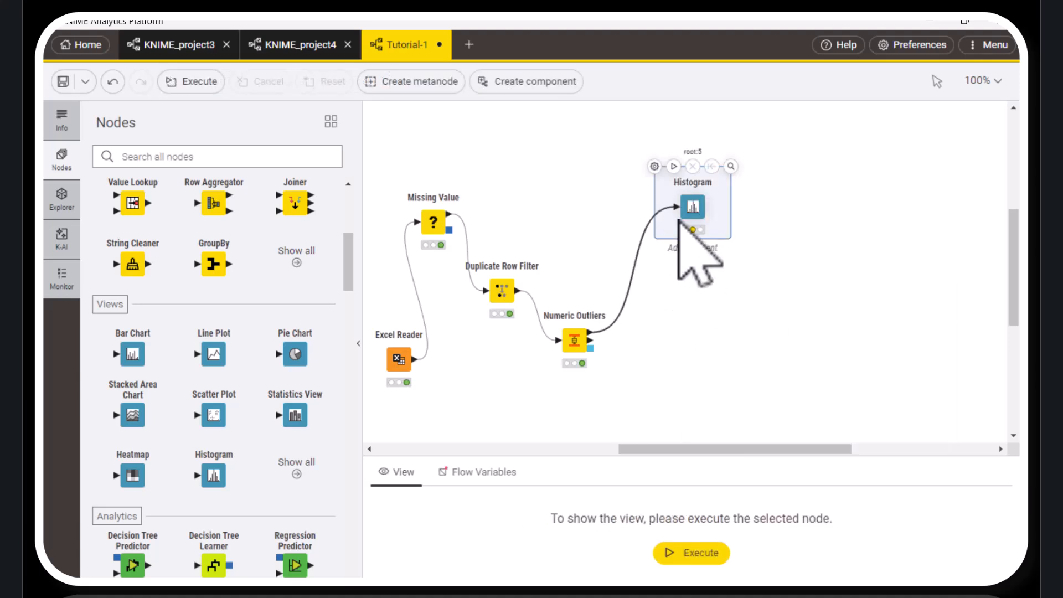
pyautogui.moveTo(686, 200); pyautogui.dragTo(695, 185)
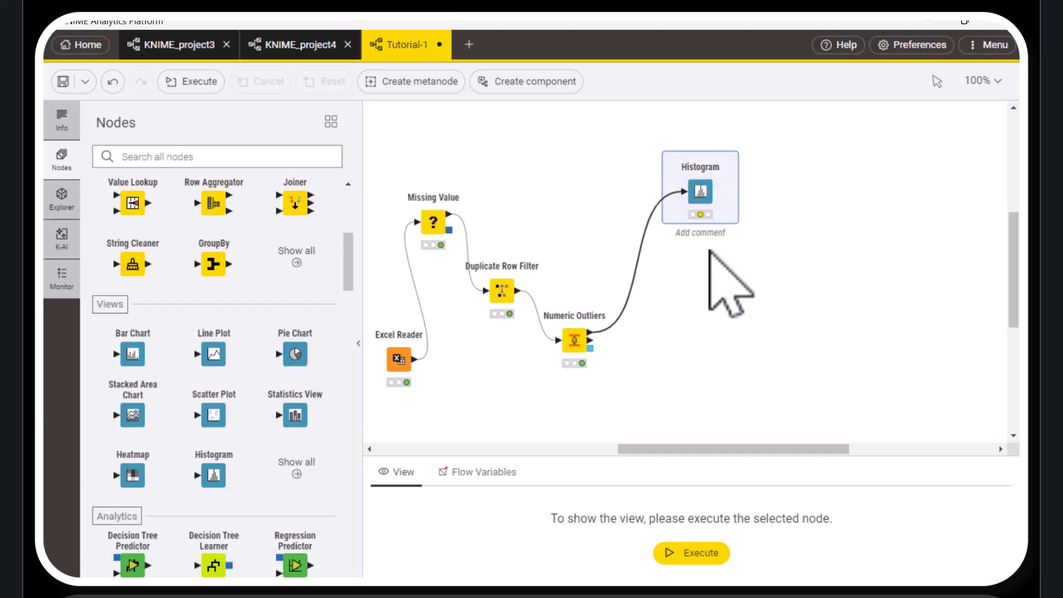
# - Open the Histogram node's configuration, keep Store Efficiency as the dimension after trying Sales_Revenue, and save and execute it
pyautogui.click(662, 151)
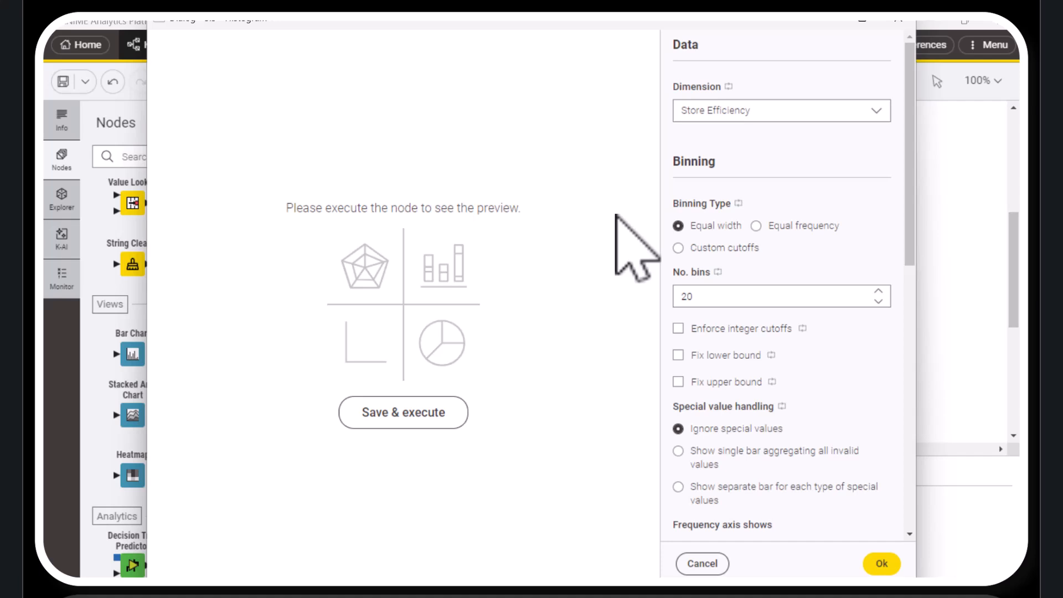
pyautogui.click(794, 116)
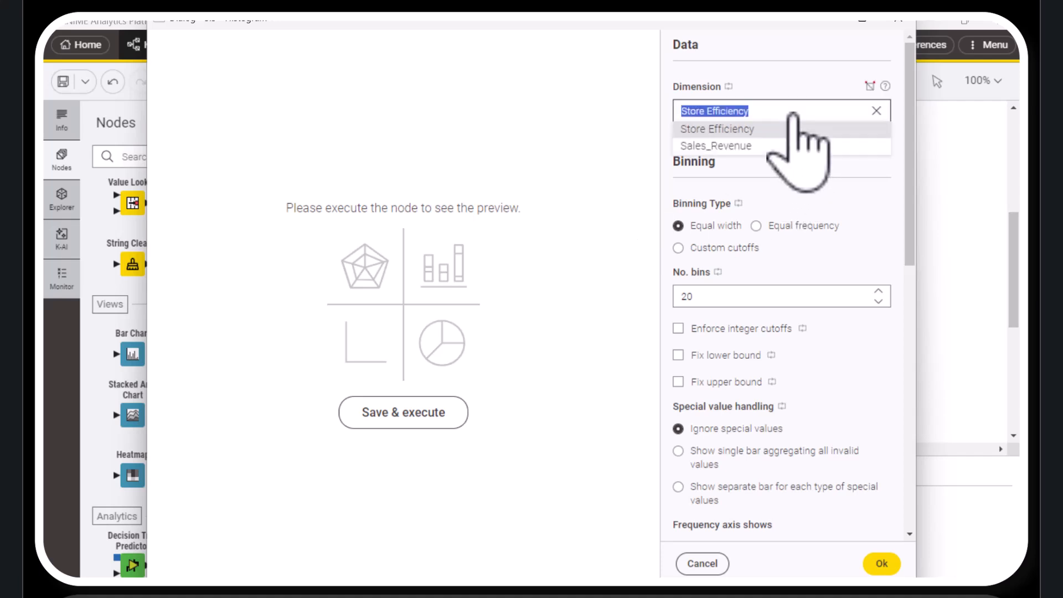
pyautogui.click(791, 146)
pyautogui.click(777, 116)
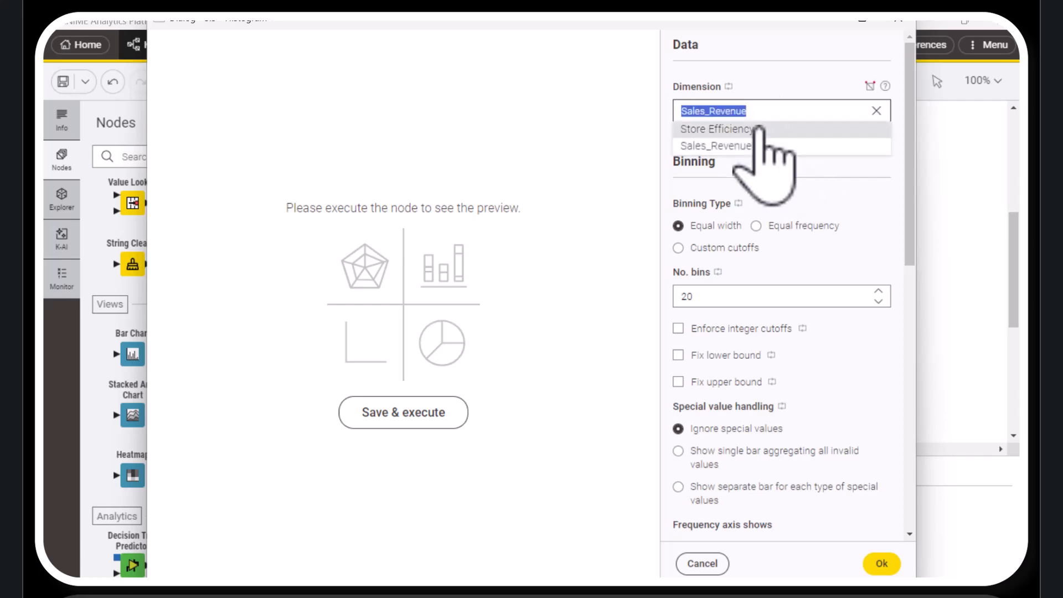
pyautogui.click(765, 130)
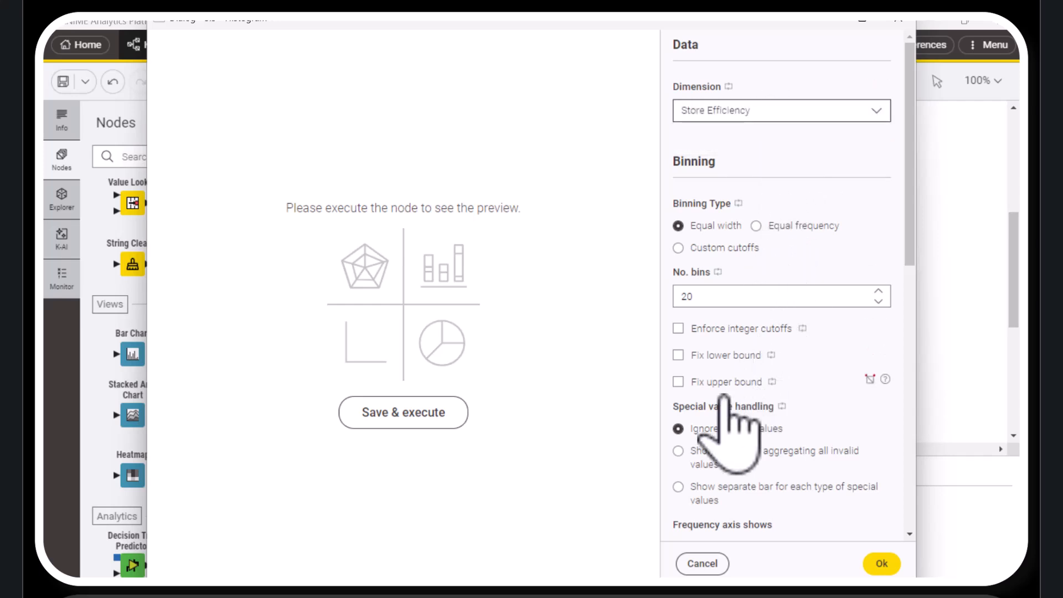
pyautogui.click(392, 421)
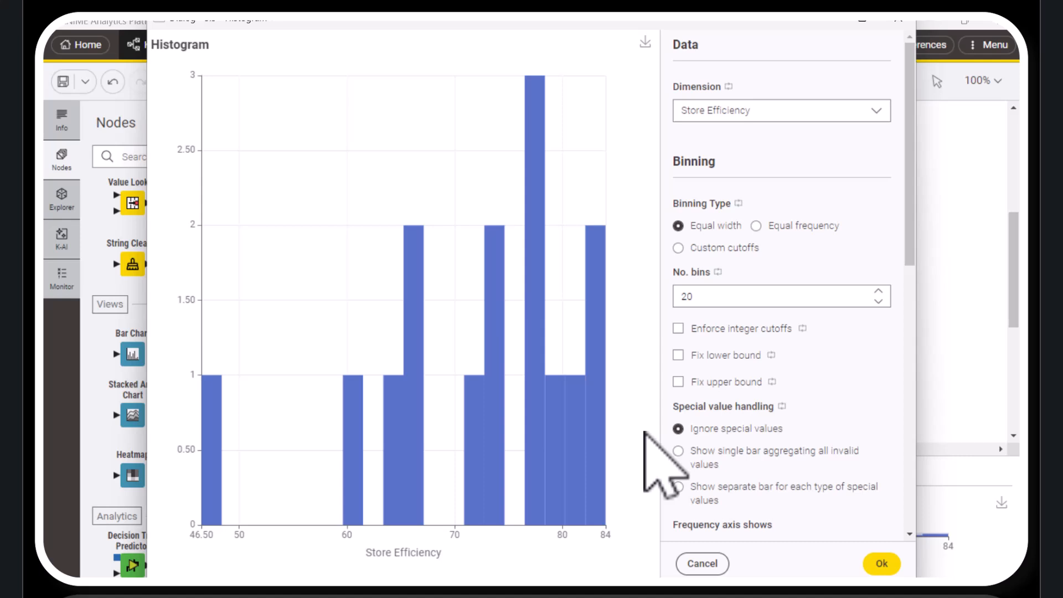
# - Set the histogram's dimension to Sales_Revenue, save and execute it, and accept the configuration
pyautogui.click(811, 116)
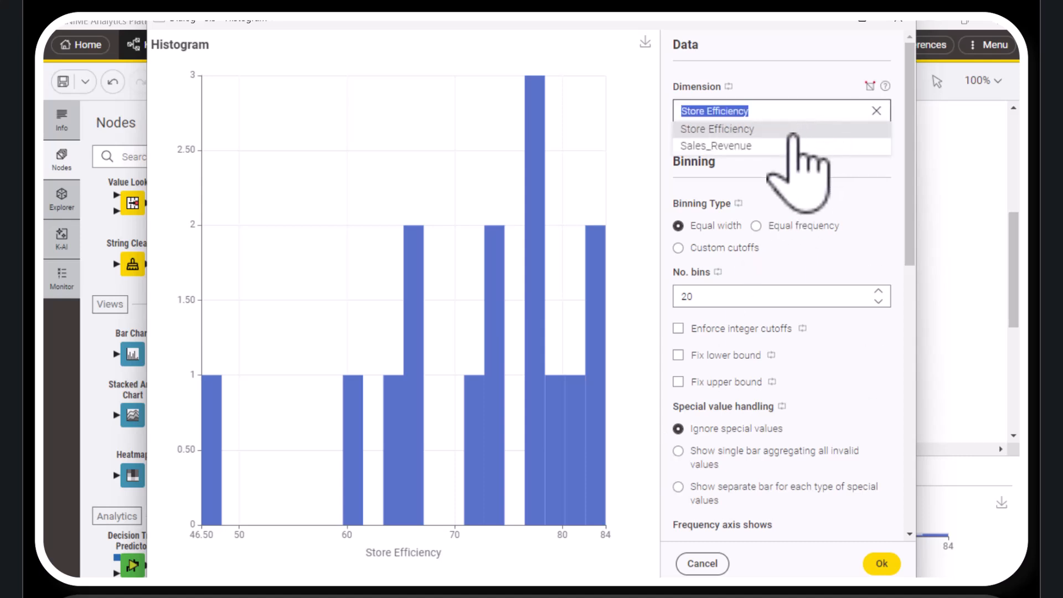
pyautogui.click(779, 146)
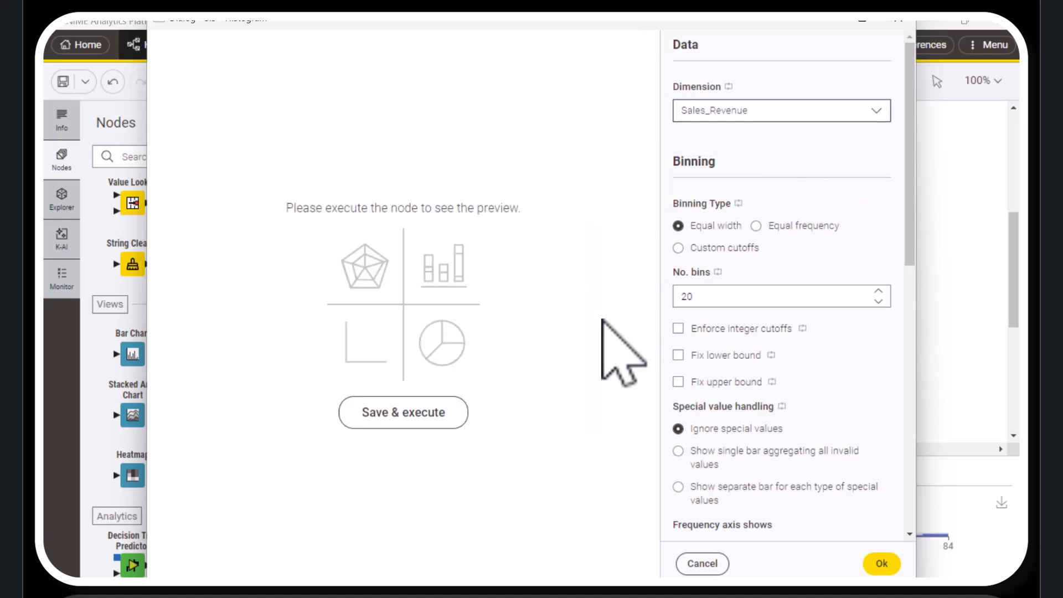
pyautogui.click(418, 417)
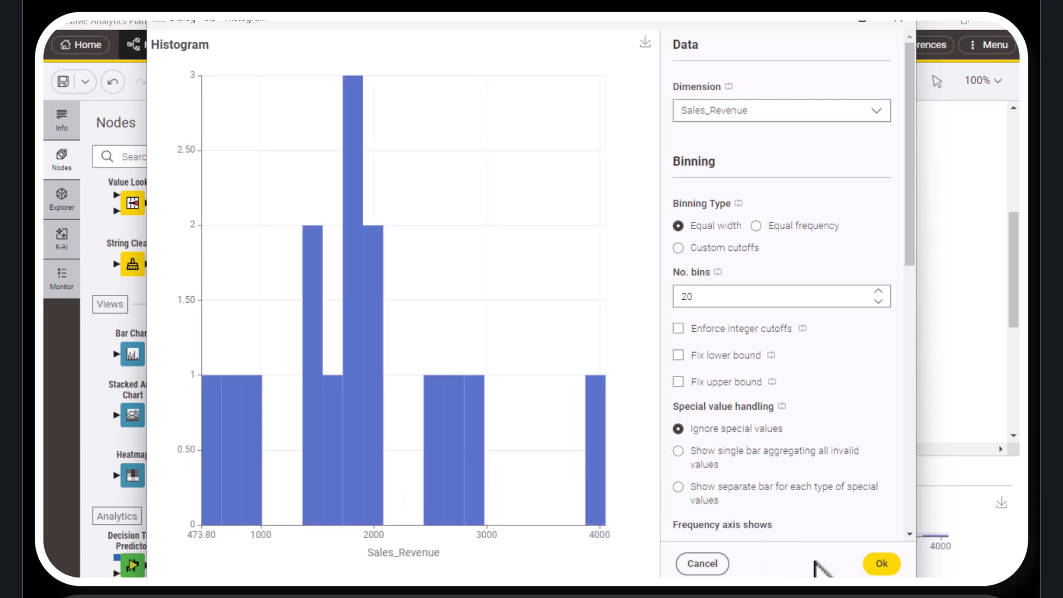
pyautogui.click(889, 565)
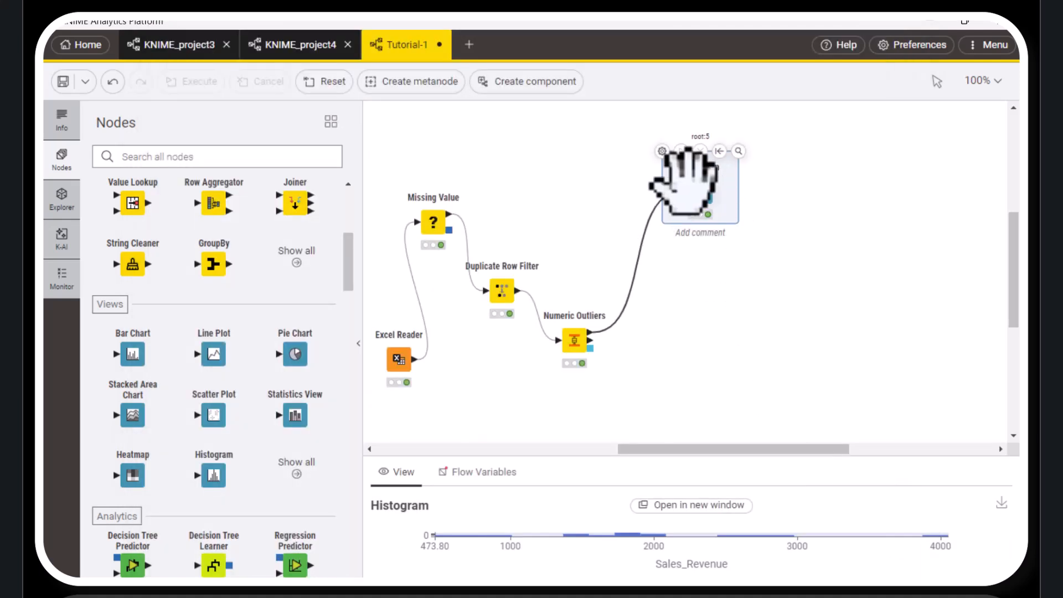
# - Replace the Histogram node with a Heatmap node connected to Numeric Outliers' treated table output
pyautogui.press('Delete')
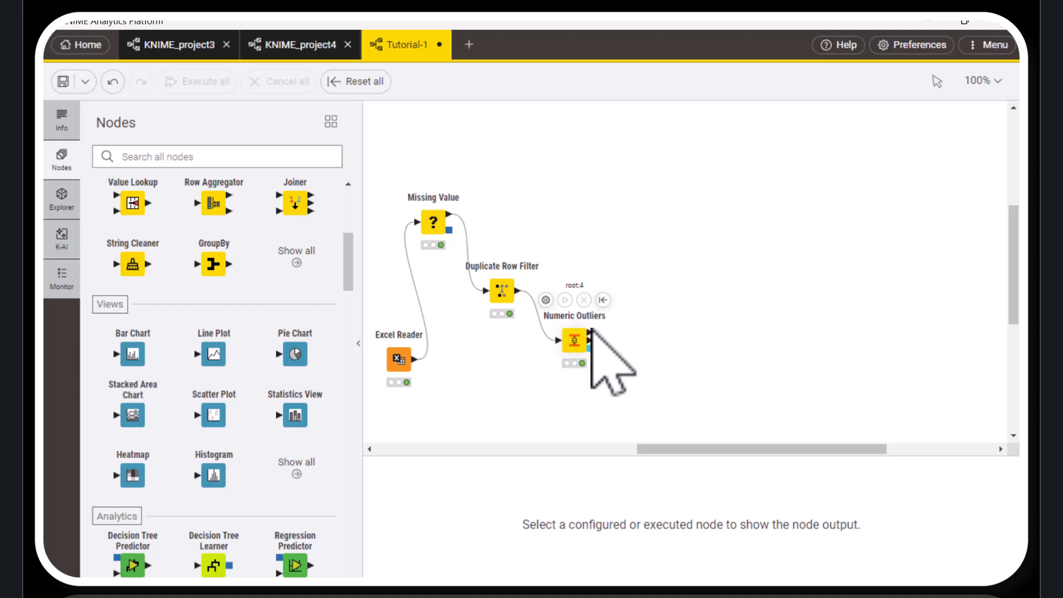
pyautogui.moveTo(590, 332); pyautogui.dragTo(676, 195)
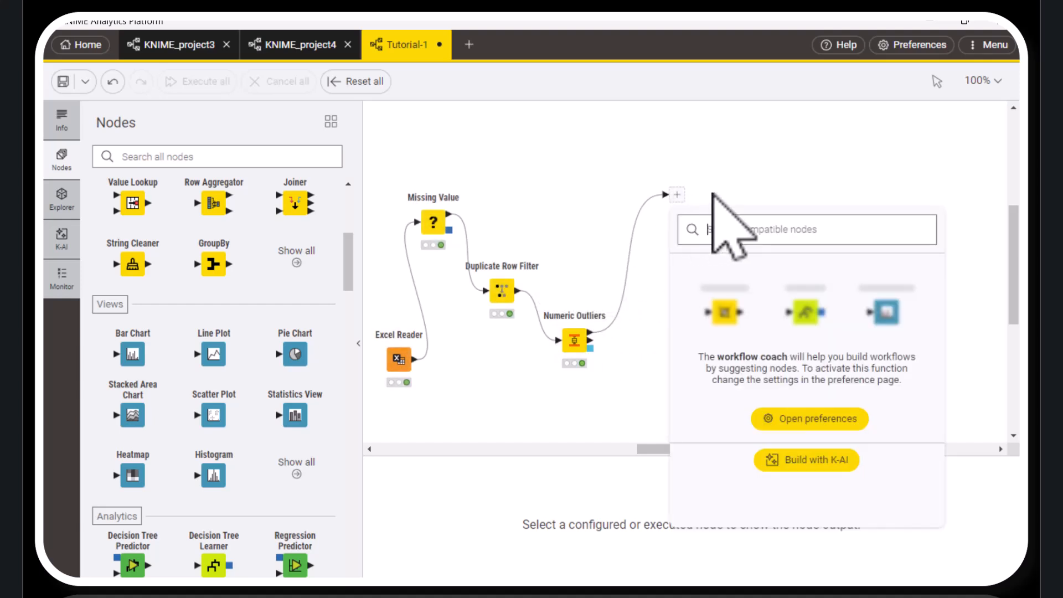
pyautogui.write('heat')
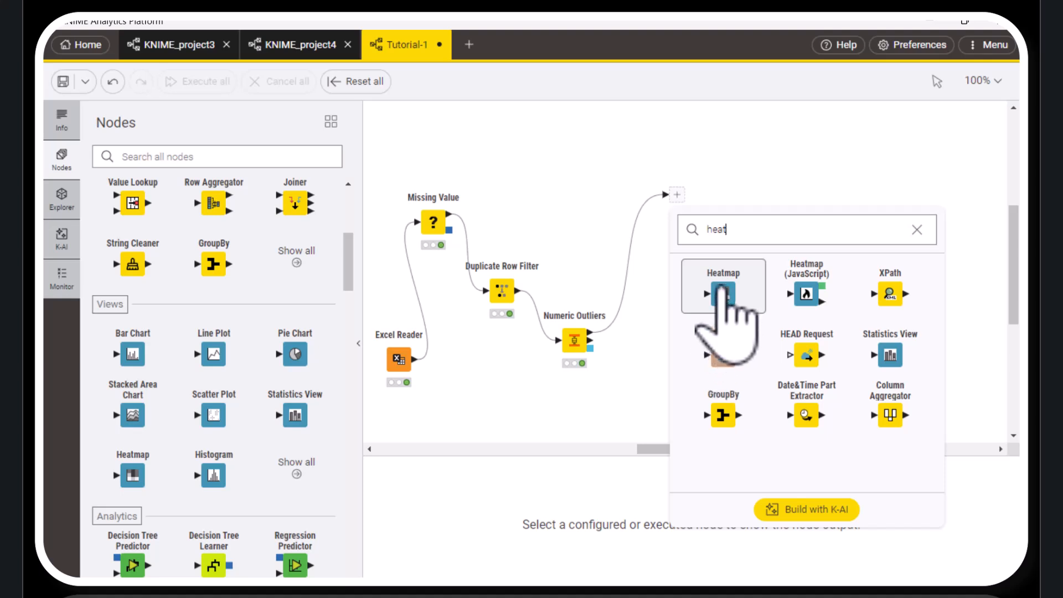
pyautogui.click(722, 289)
# - Configure the Heatmap node to aggregate the Sum of Sales_Revenue by Store and Category, and save and execute it
pyautogui.moveTo(687, 189)
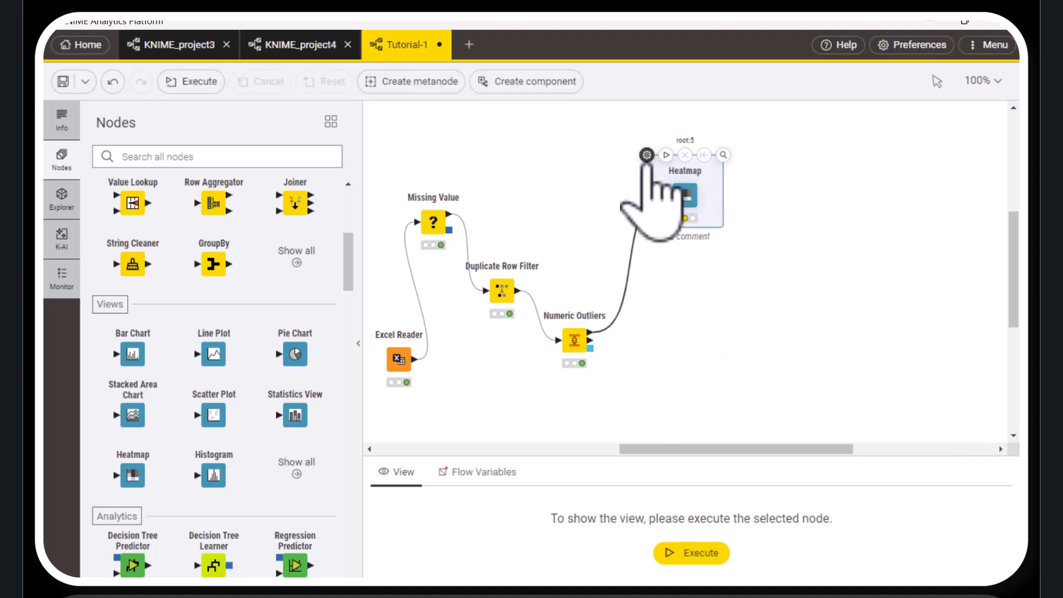
pyautogui.click(646, 154)
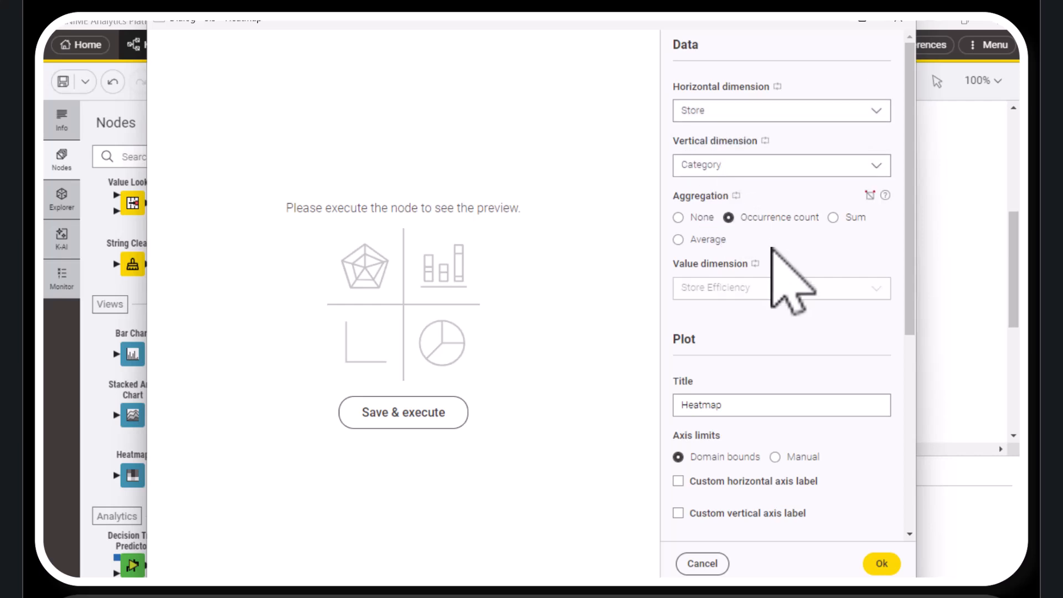
pyautogui.click(833, 217)
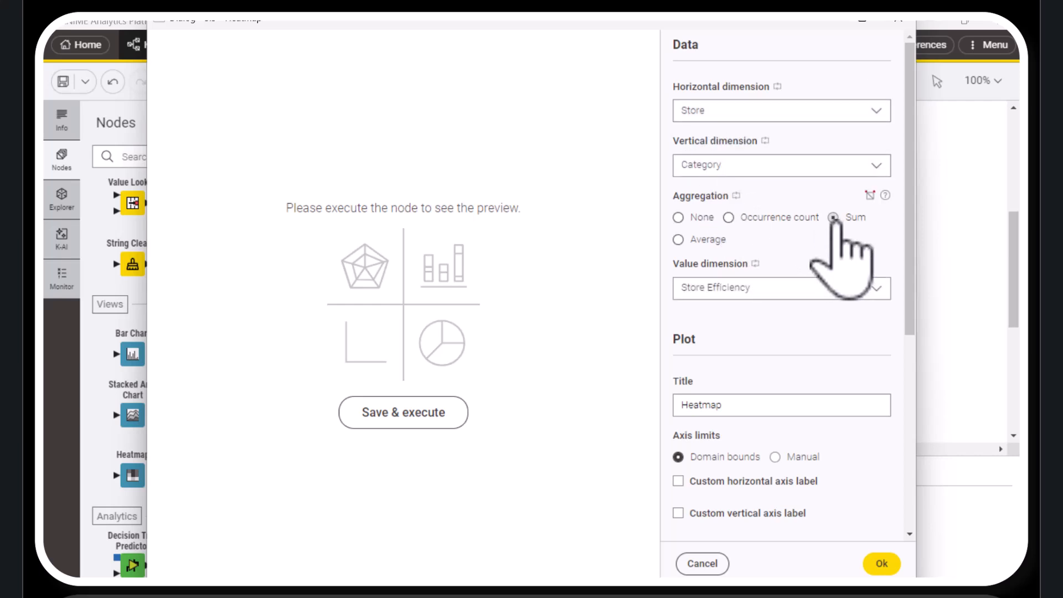
pyautogui.click(797, 288)
pyautogui.click(770, 324)
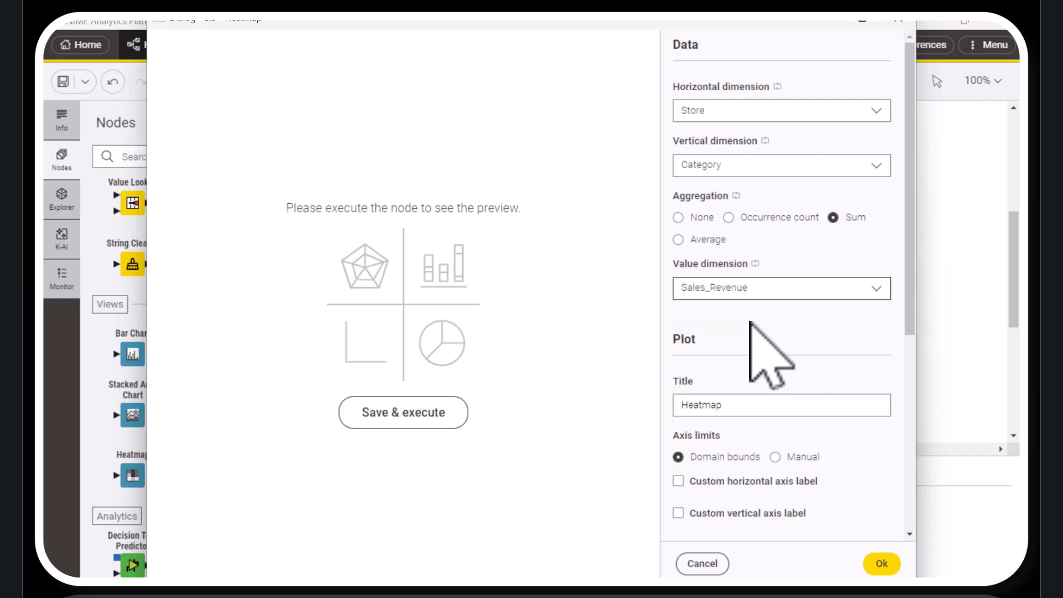
pyautogui.click(419, 417)
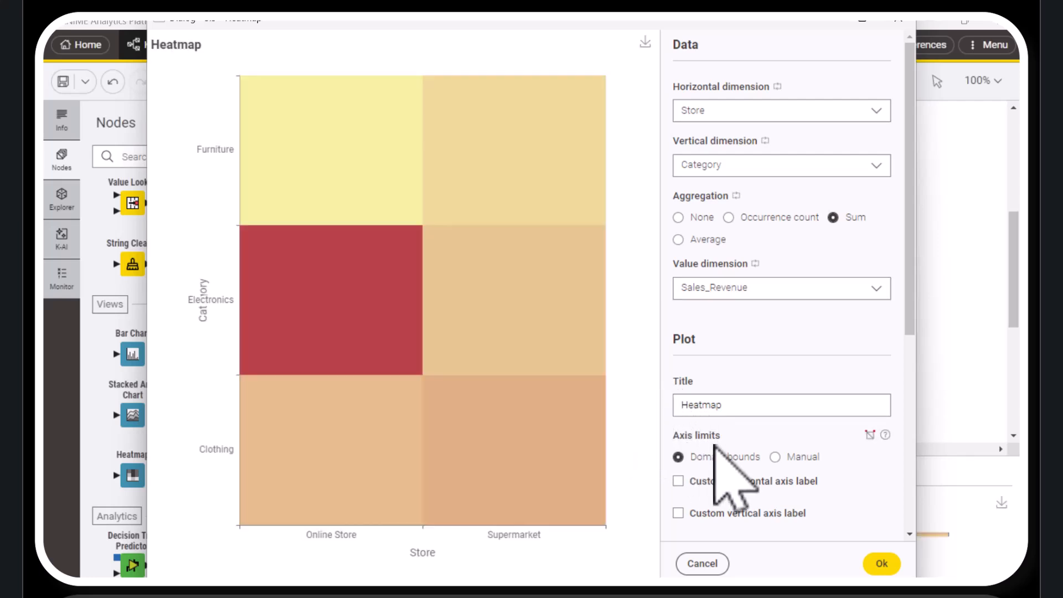
# - Display the heatmap's colormap axis and inspect the values of the Online Store Electronics and Furniture cells
pyautogui.scroll(-3, 714, 444)
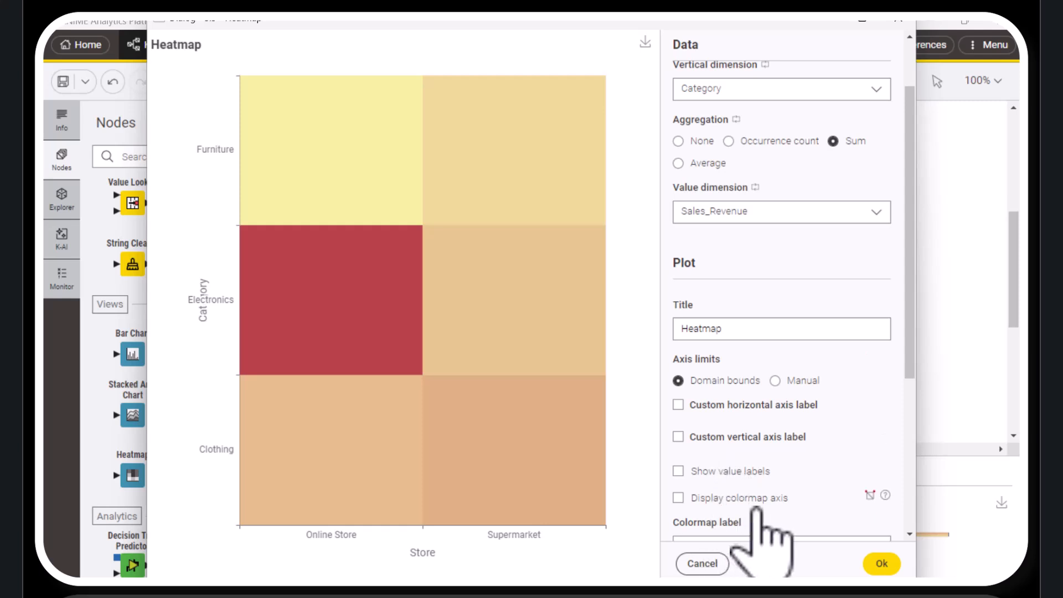
pyautogui.click(679, 499)
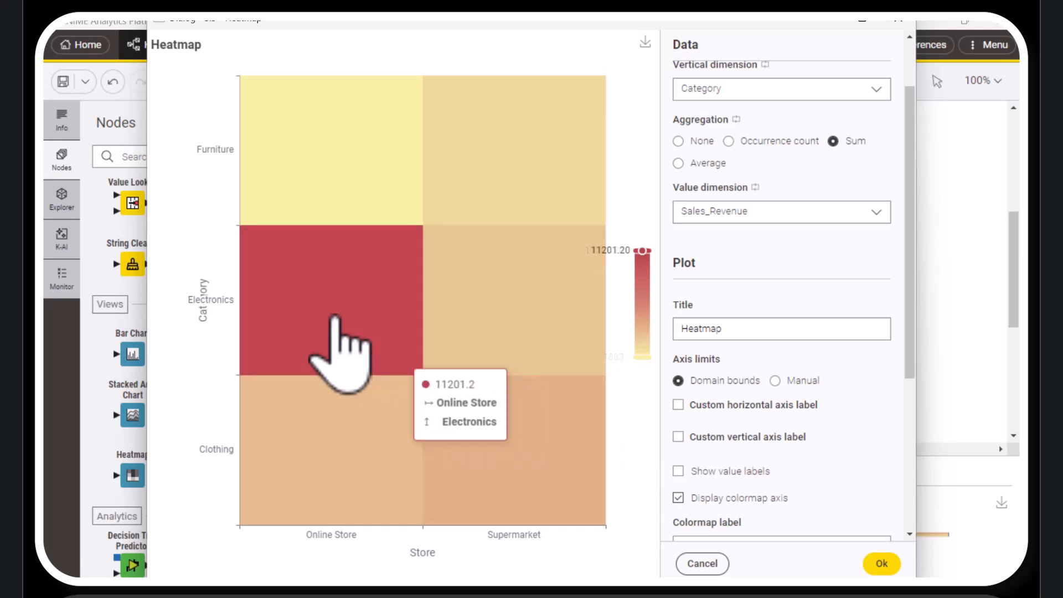
pyautogui.moveTo(340, 303)
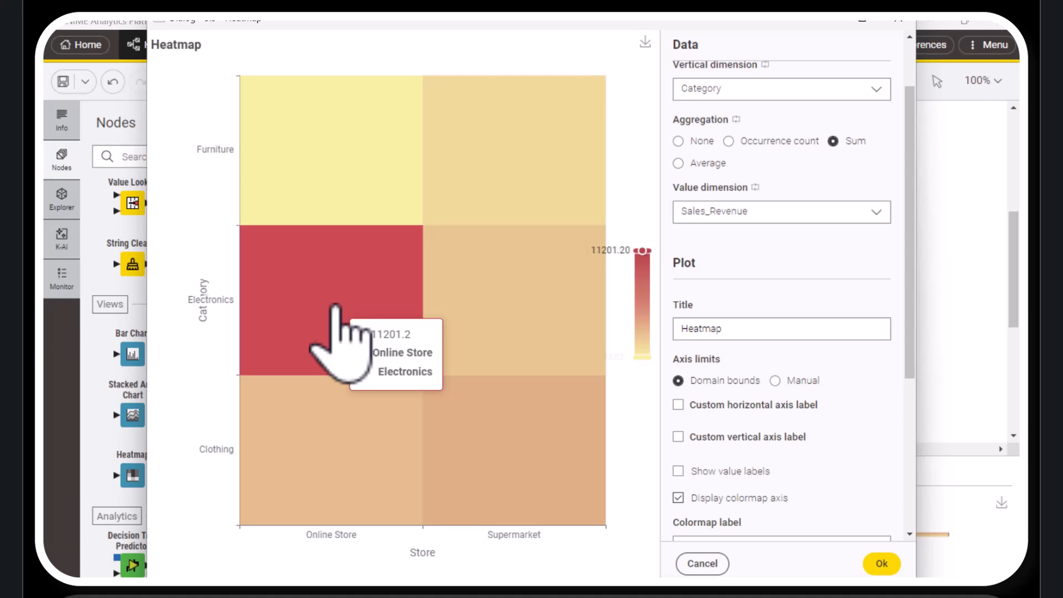
pyautogui.moveTo(320, 166)
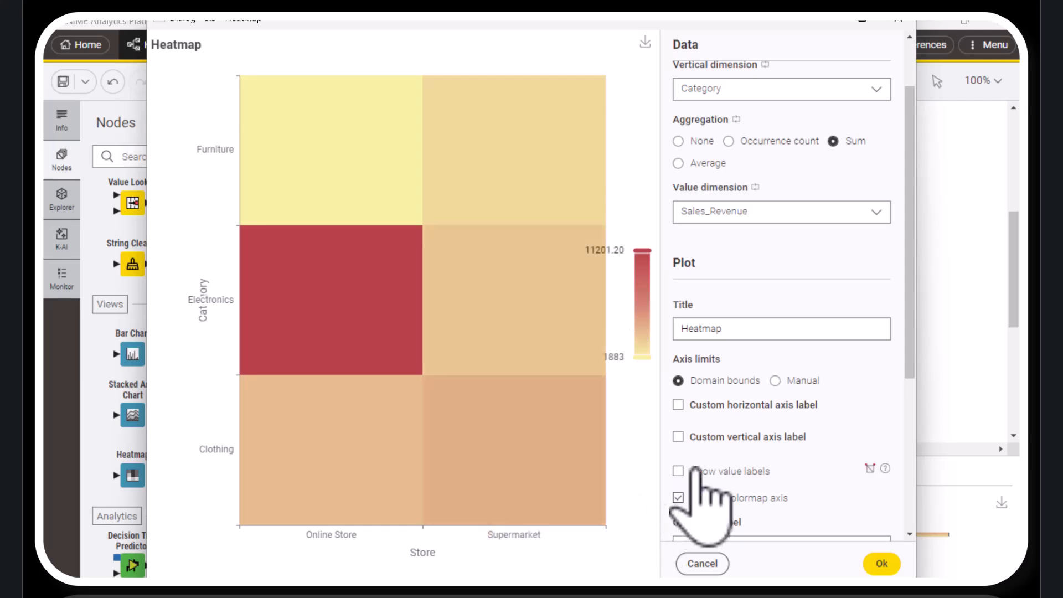
# - Try showing value labels on the heatmap cells, and hide them again
pyautogui.scroll(-5, 712, 487)
pyautogui.scroll(-2, 712, 482)
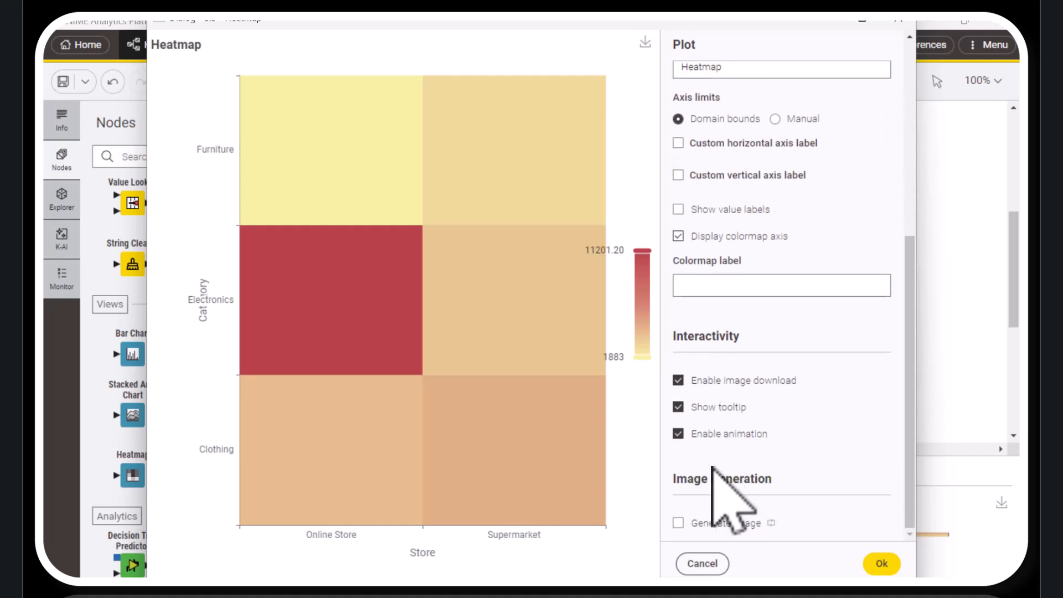
pyautogui.scroll(3, 713, 477)
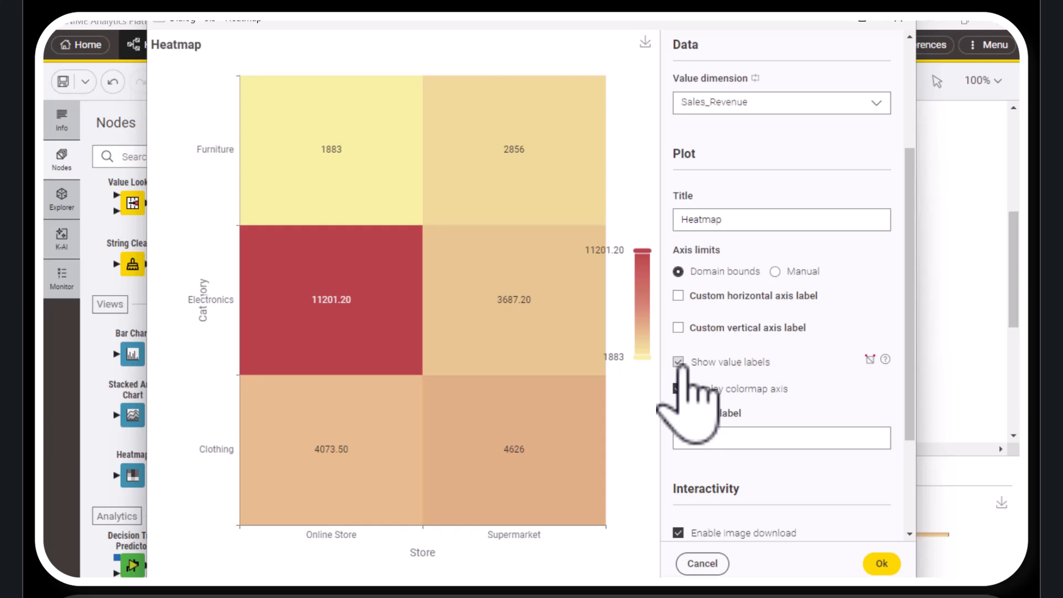
pyautogui.click(679, 363)
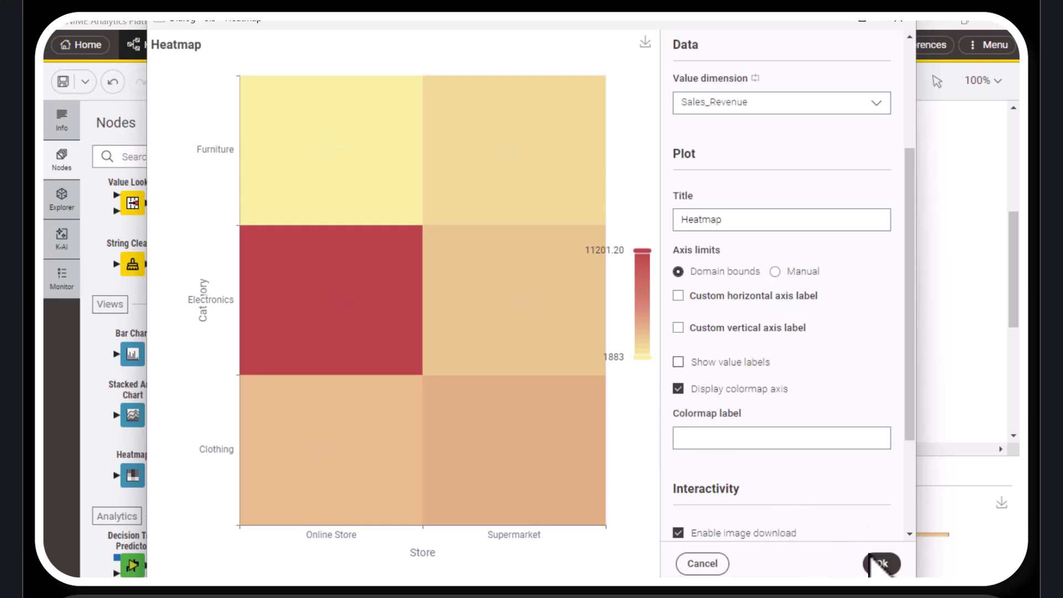
# - Set the heatmap's horizontal dimension to Region, save and execute it, and accept the configuration
pyautogui.scroll(1, 755, 475)
pyautogui.scroll(3, 775, 507)
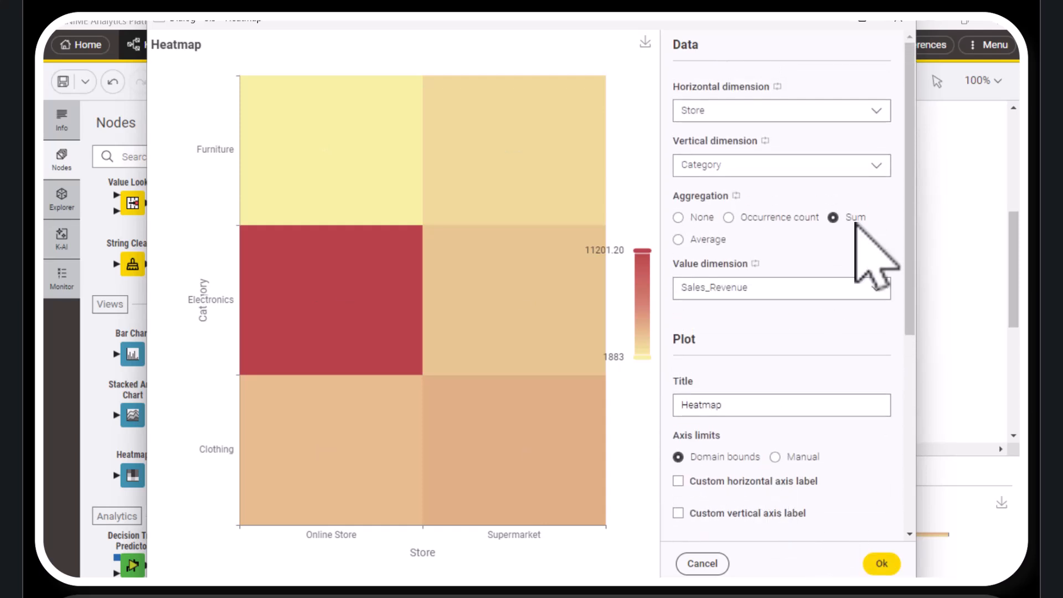
pyautogui.click(880, 113)
pyautogui.click(762, 162)
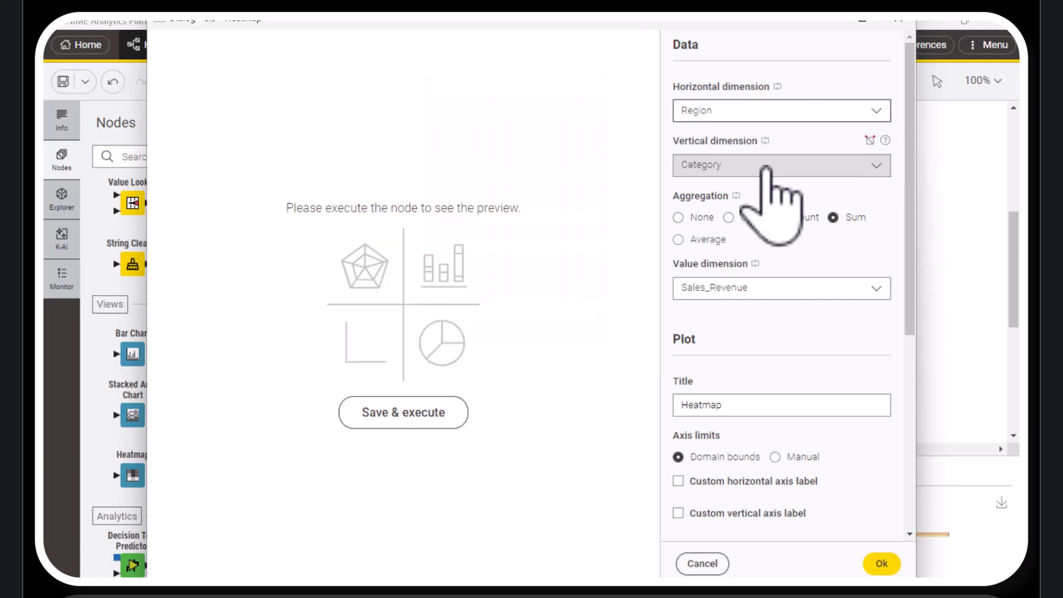
pyautogui.click(440, 413)
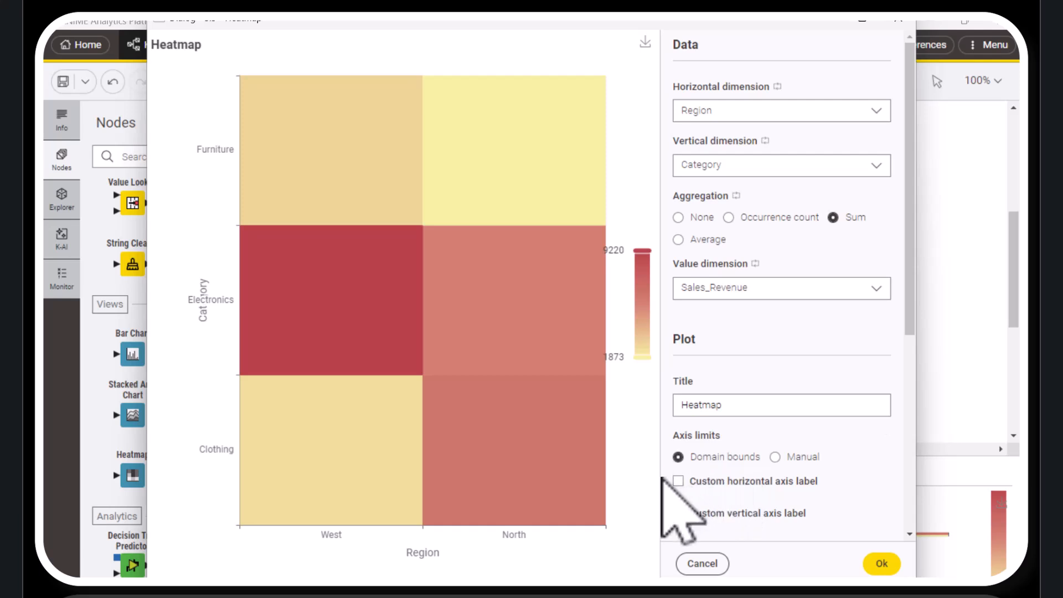
pyautogui.click(876, 570)
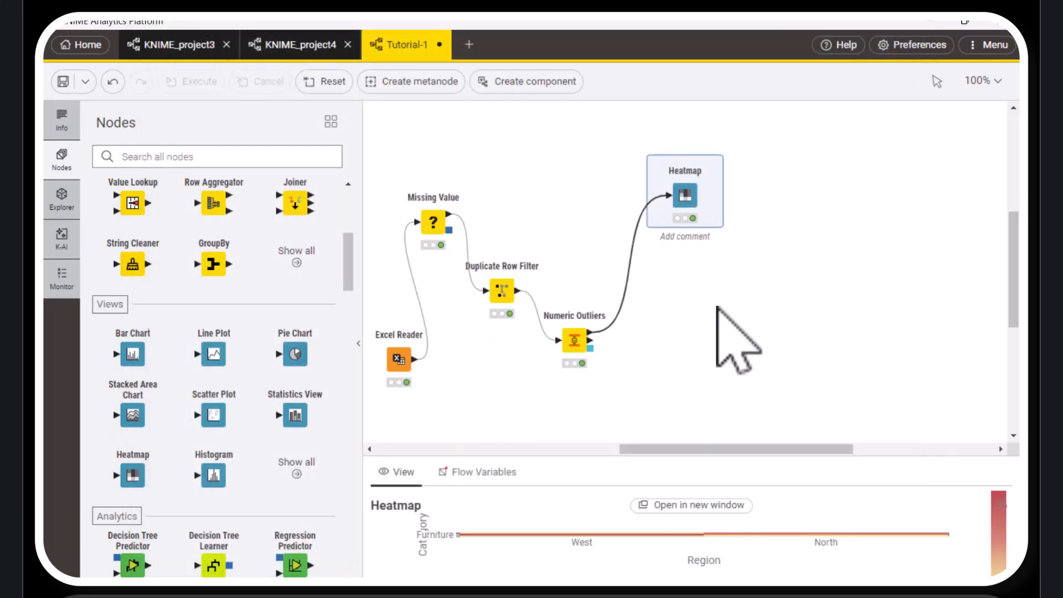
# - Replace the Heatmap node with a Color Manager node connected to Numeric Outliers' treated table output
pyautogui.moveTo(683, 196)
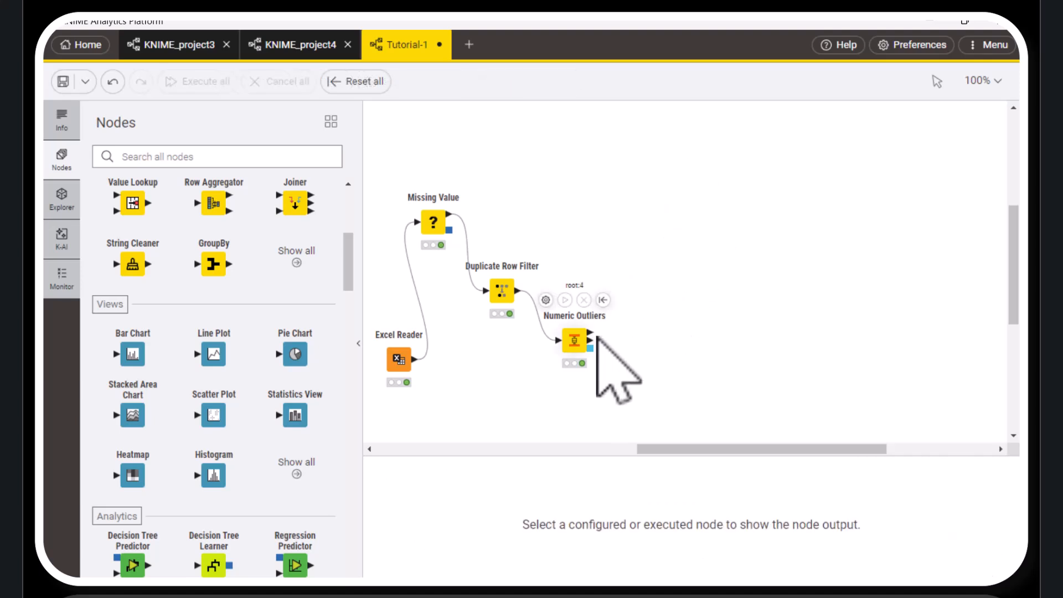
pyautogui.moveTo(590, 332)
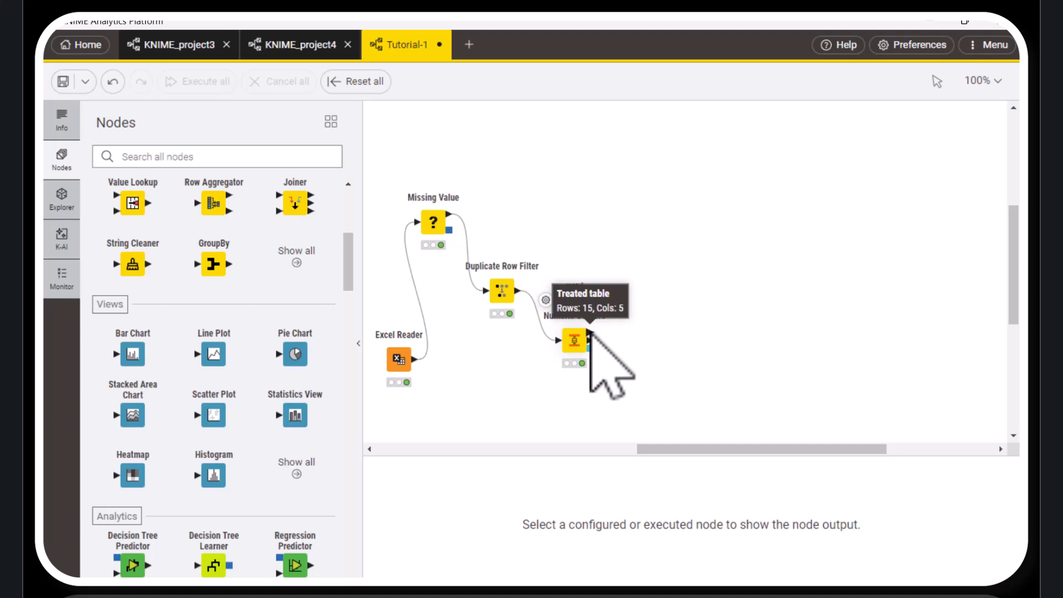
pyautogui.moveTo(590, 332); pyautogui.dragTo(652, 252)
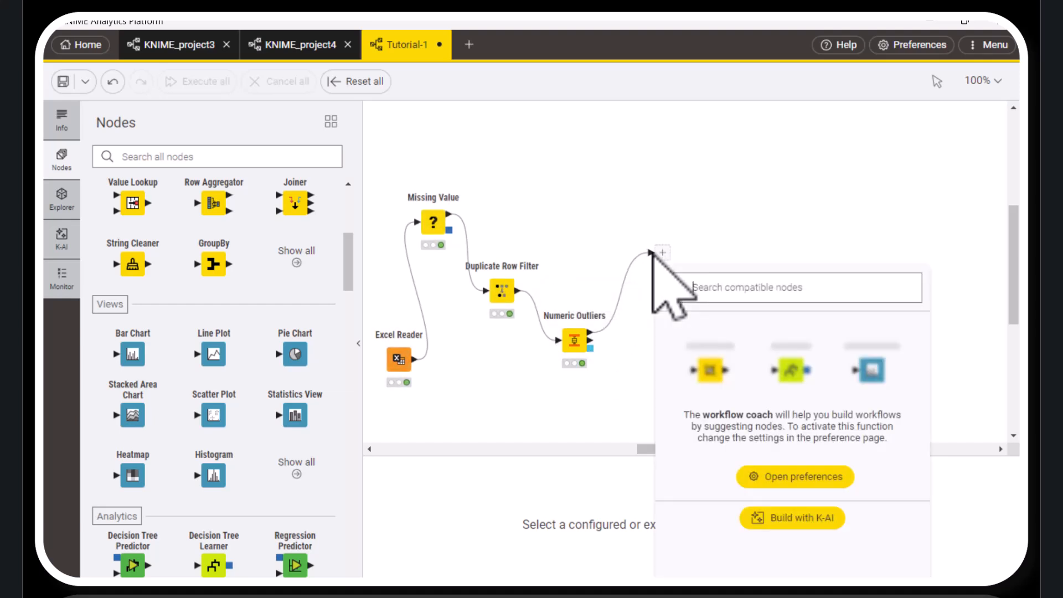
pyautogui.write('color')
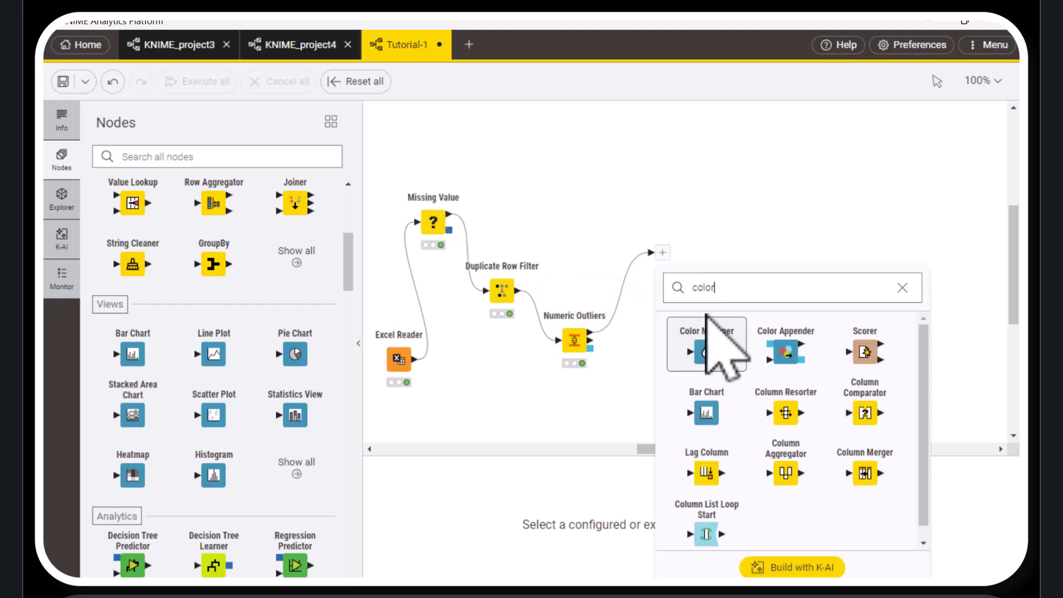
pyautogui.click(708, 344)
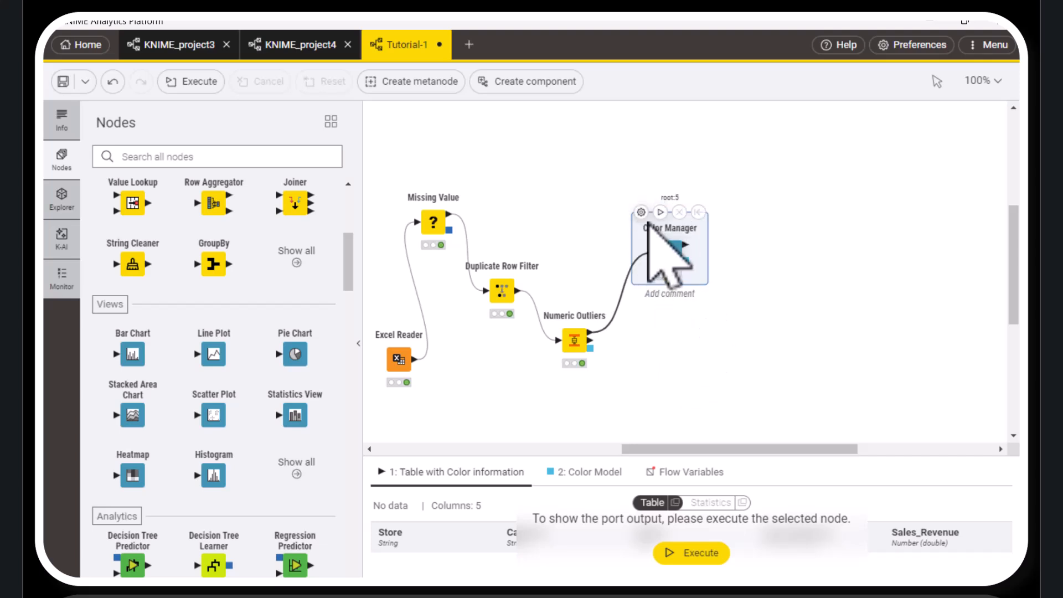
# - Open the Color Manager's configuration and accept coloring by Region with the Set 1 palette
pyautogui.doubleClick(645, 217)
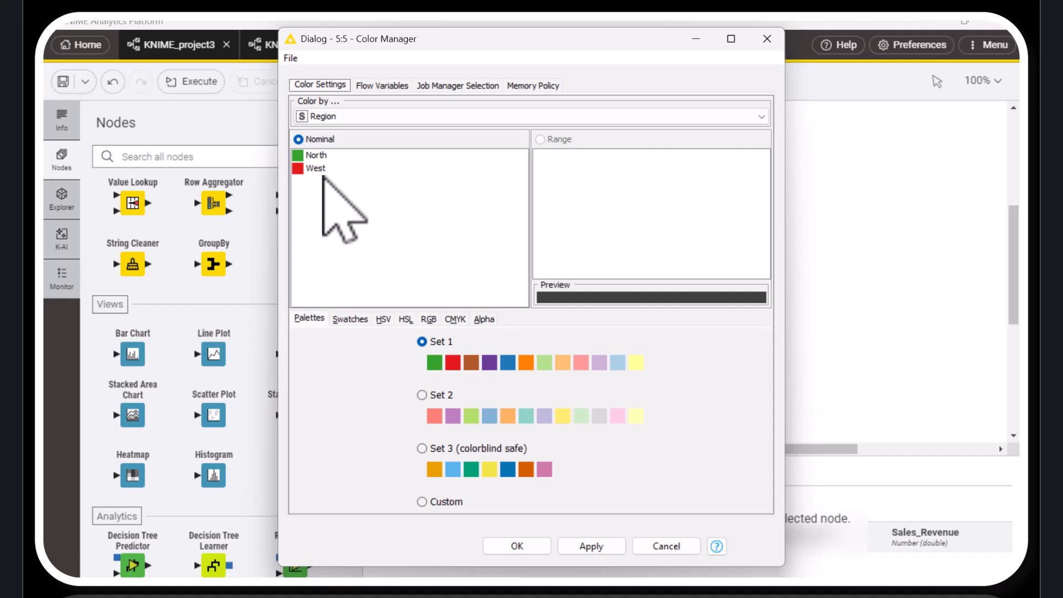
pyautogui.click(541, 545)
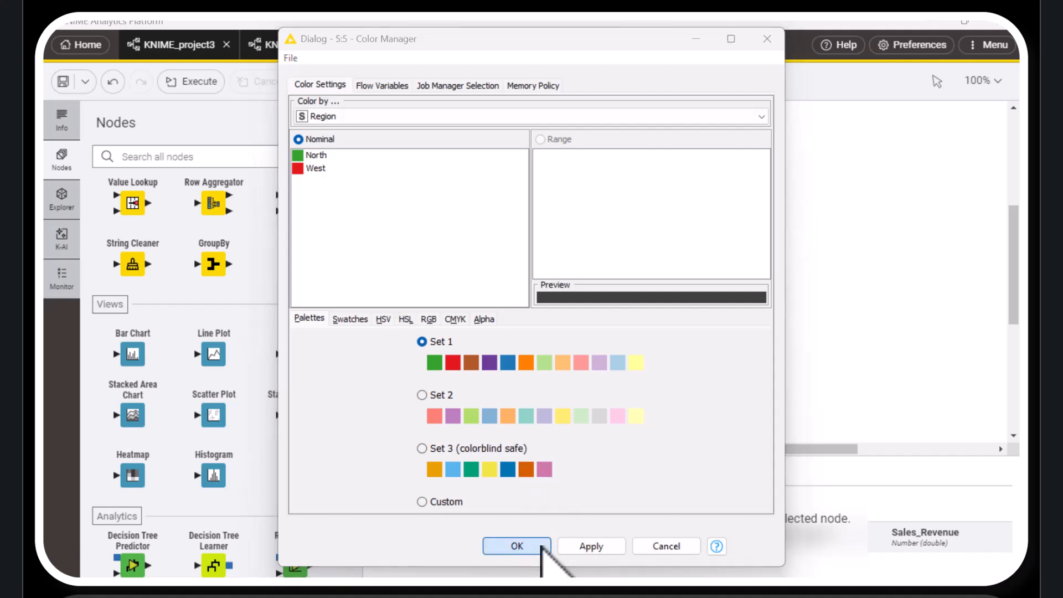
pyautogui.click(731, 349)
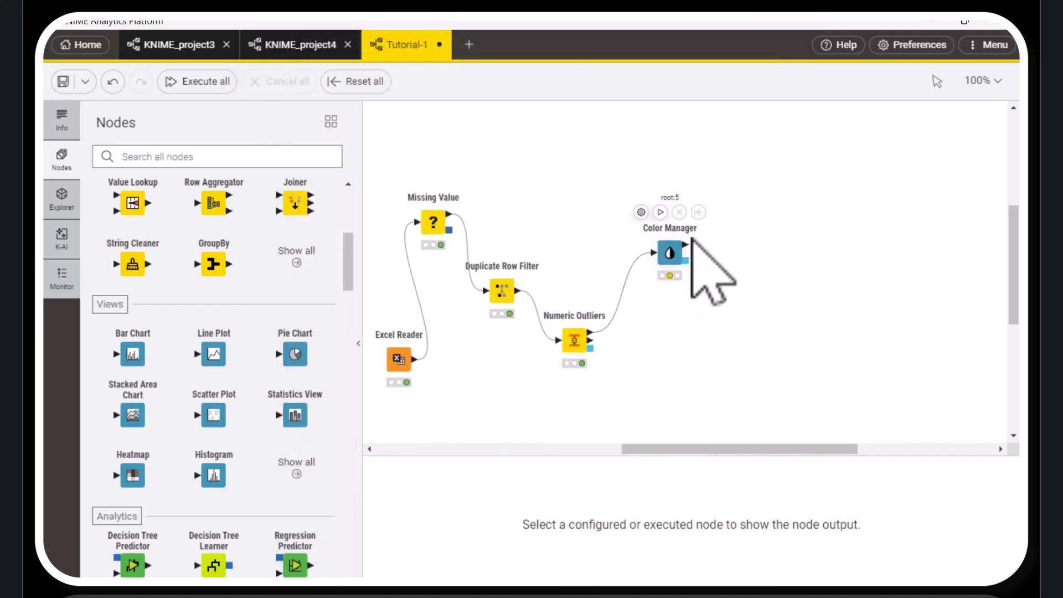
# - Add a Scatter Plot node connected to the Color Manager's colored table output
pyautogui.moveTo(687, 245); pyautogui.dragTo(743, 229)
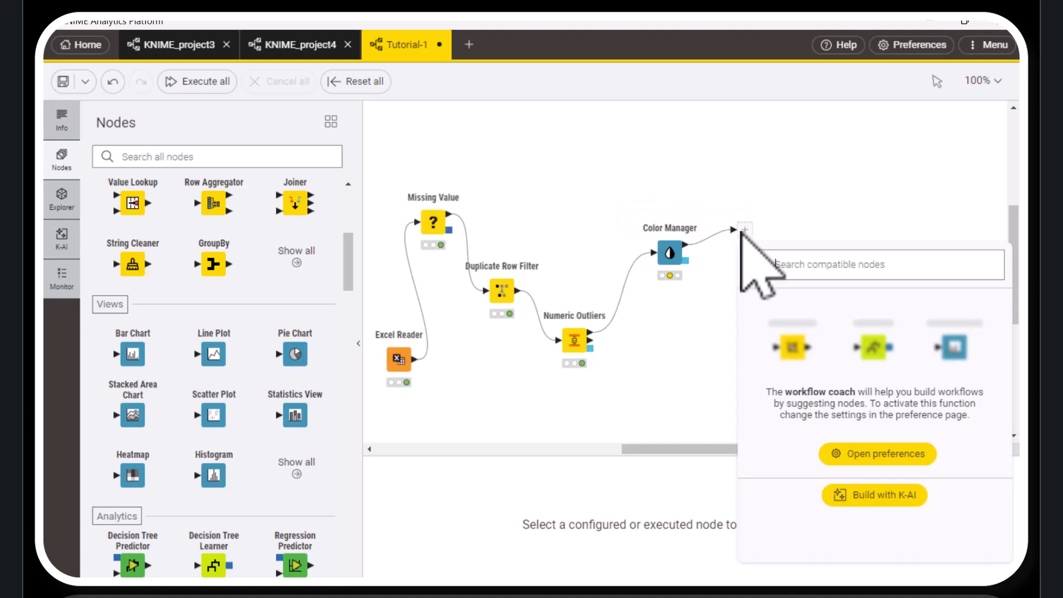
pyautogui.write('scatt')
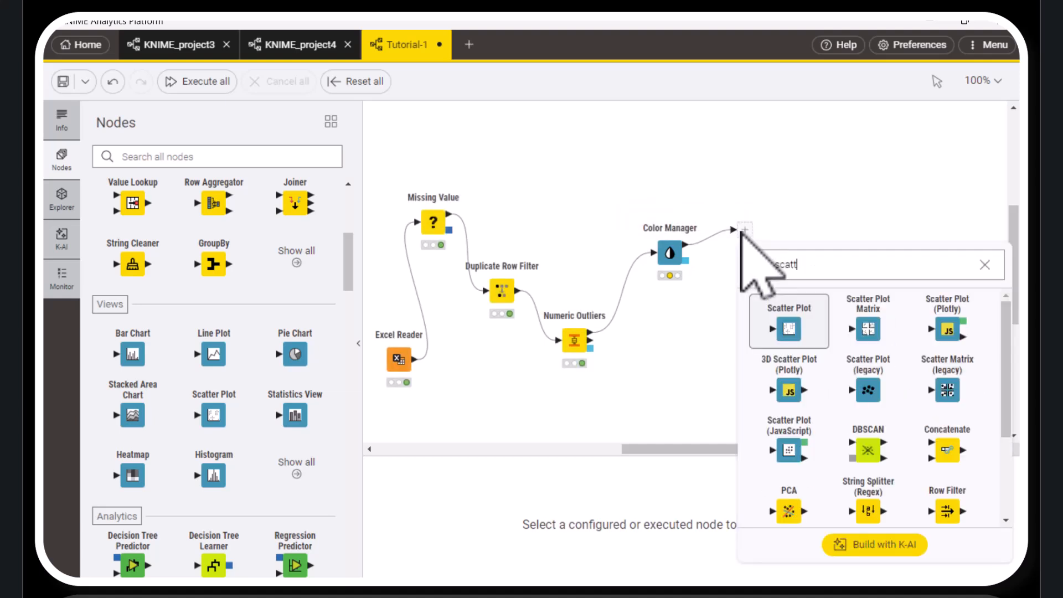
pyautogui.click(800, 322)
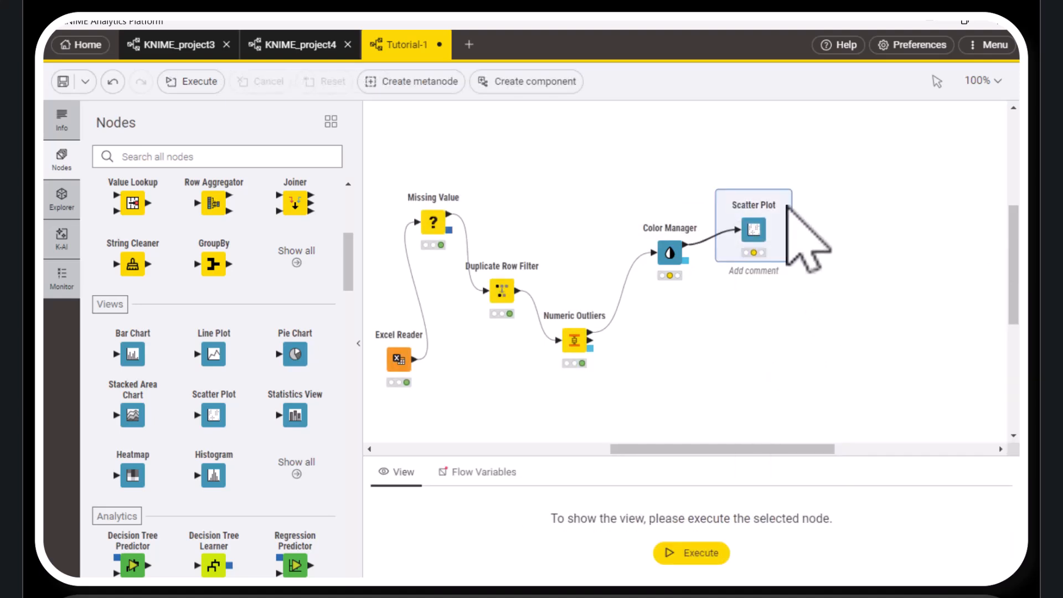
# - Configure the Scatter Plot with Store Efficiency as horizontal, Sales_Revenue as vertical and Region as color dimension, and save and execute it
pyautogui.click(717, 189)
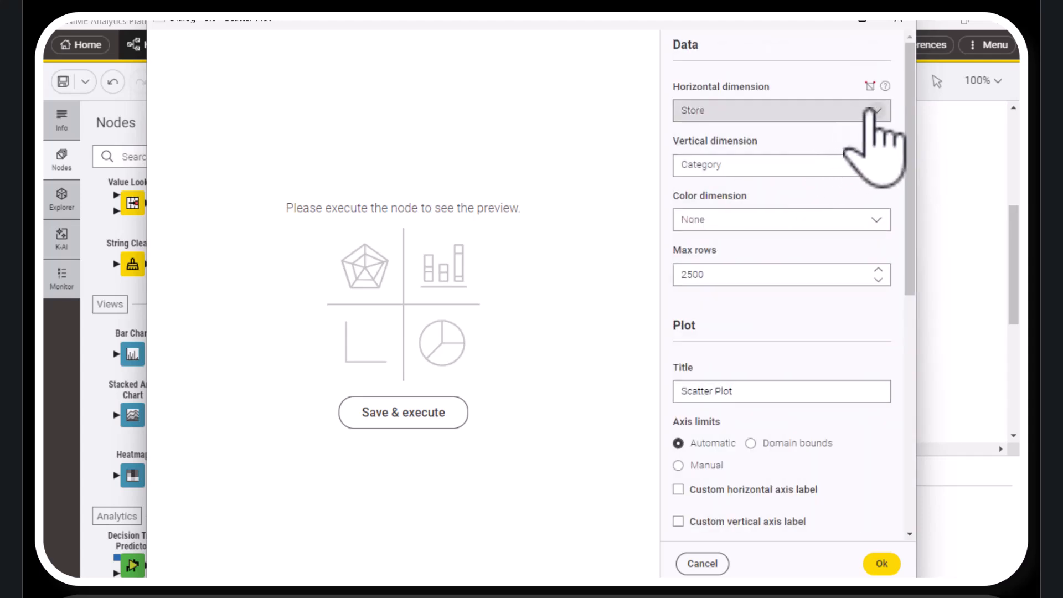
pyautogui.click(813, 113)
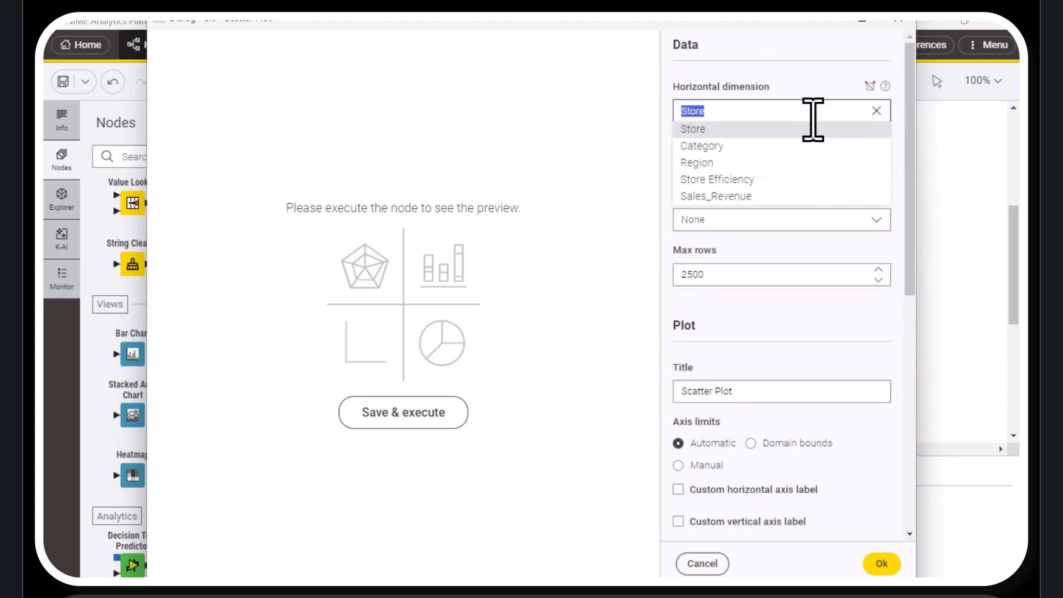
pyautogui.click(797, 183)
pyautogui.click(853, 176)
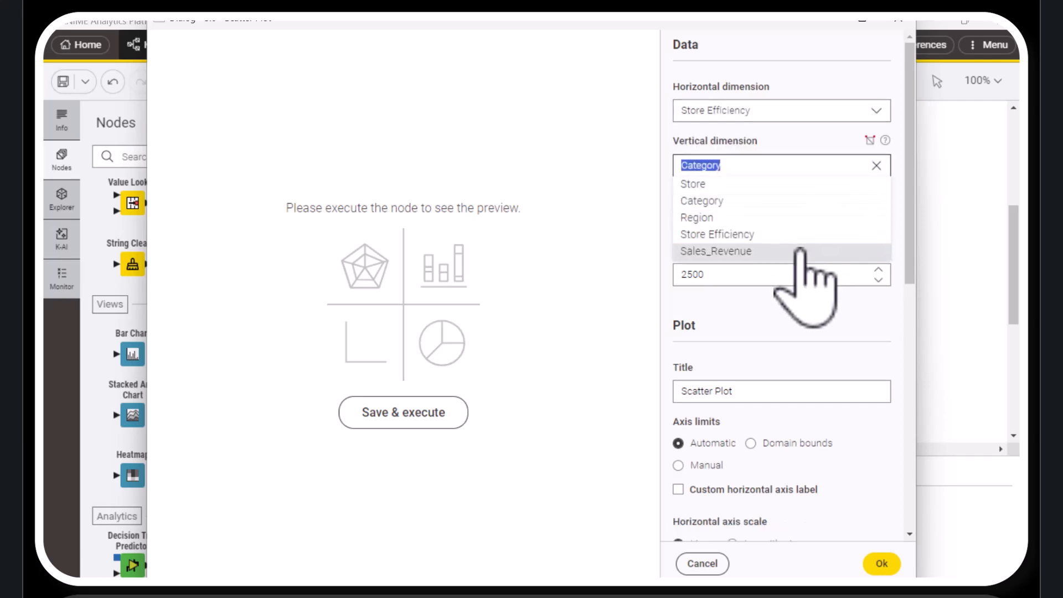
pyautogui.click(798, 254)
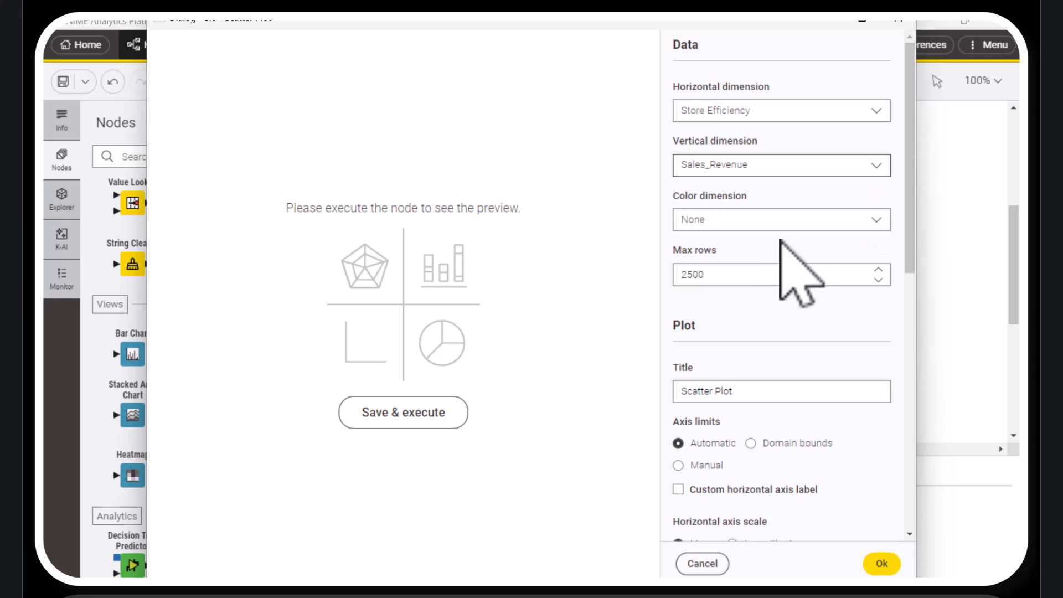
pyautogui.click(803, 221)
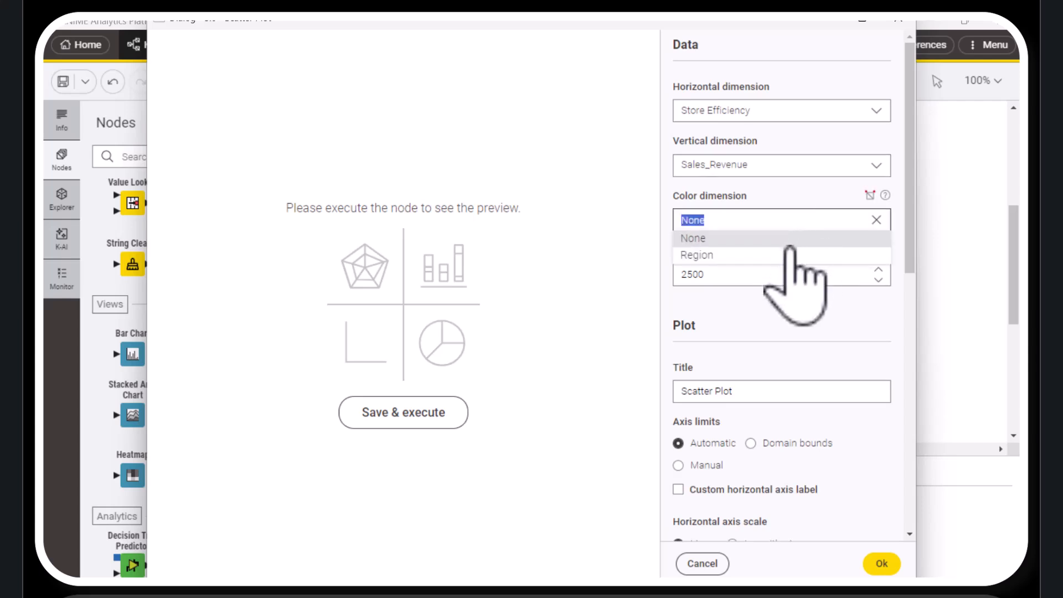
pyautogui.click(736, 256)
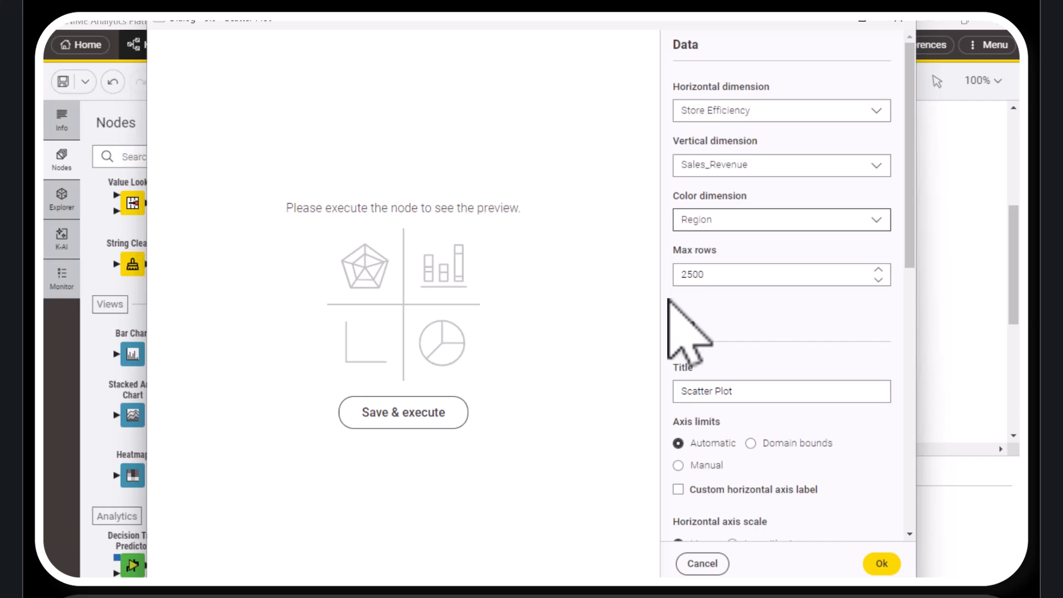
pyautogui.click(417, 415)
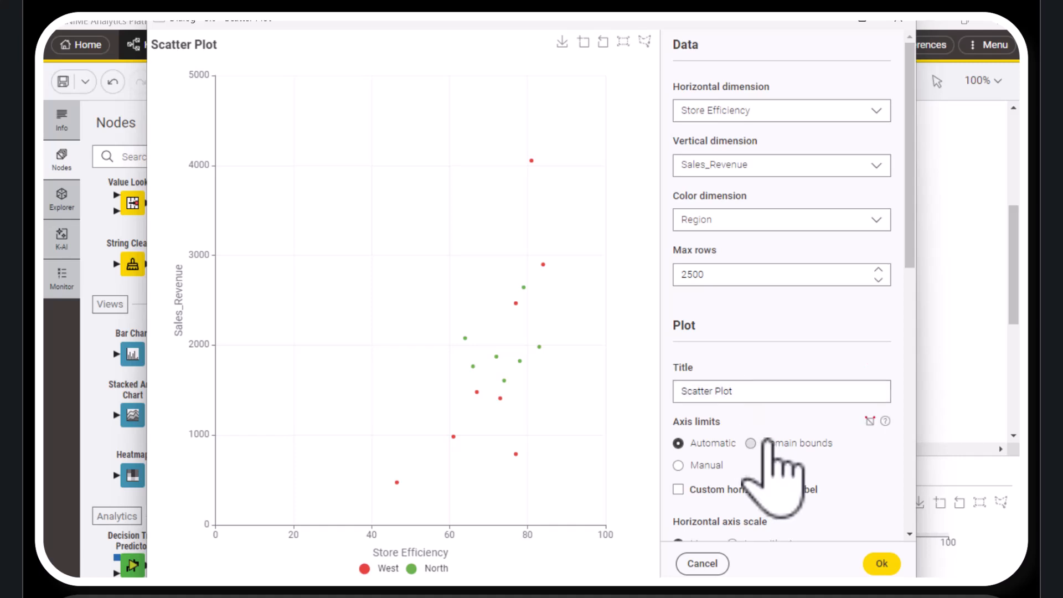
# - Set the scatter plot's point size to 10 and accept the configuration
pyautogui.scroll(-5, 768, 441)
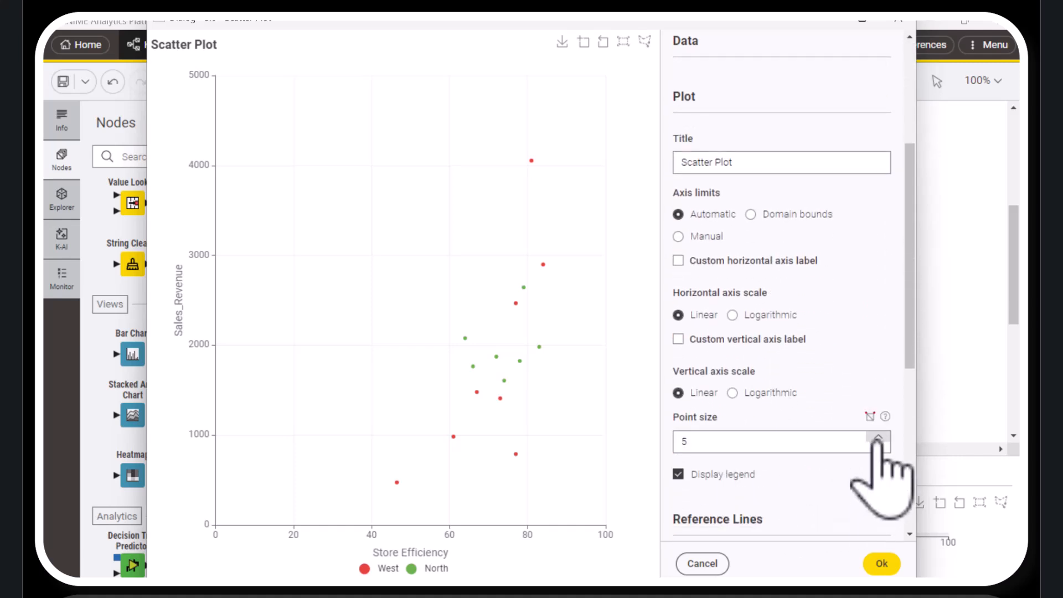
pyautogui.click(878, 438)
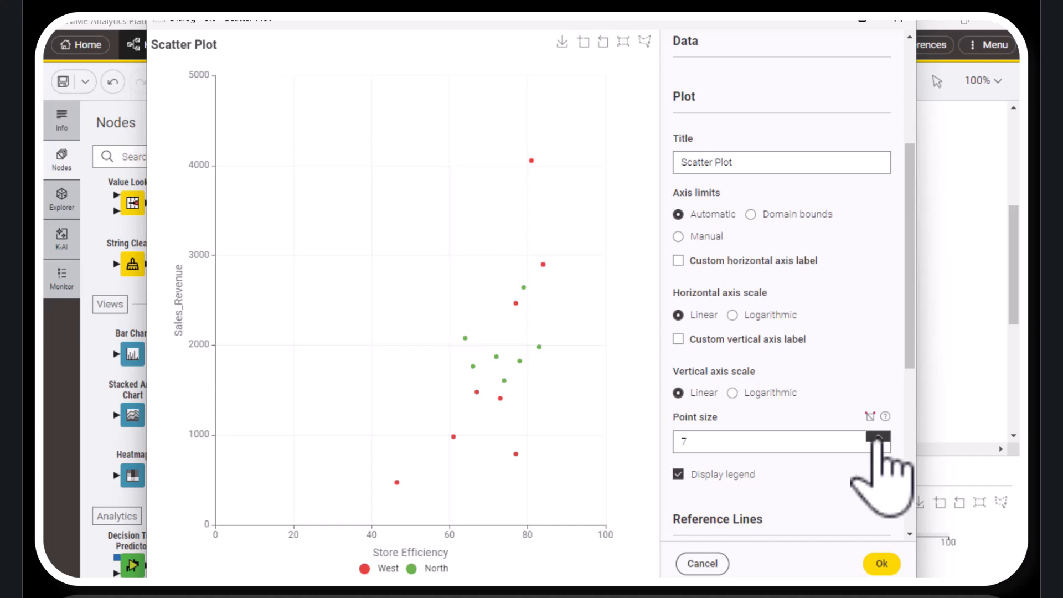
pyautogui.click(878, 438)
pyautogui.click(877, 437)
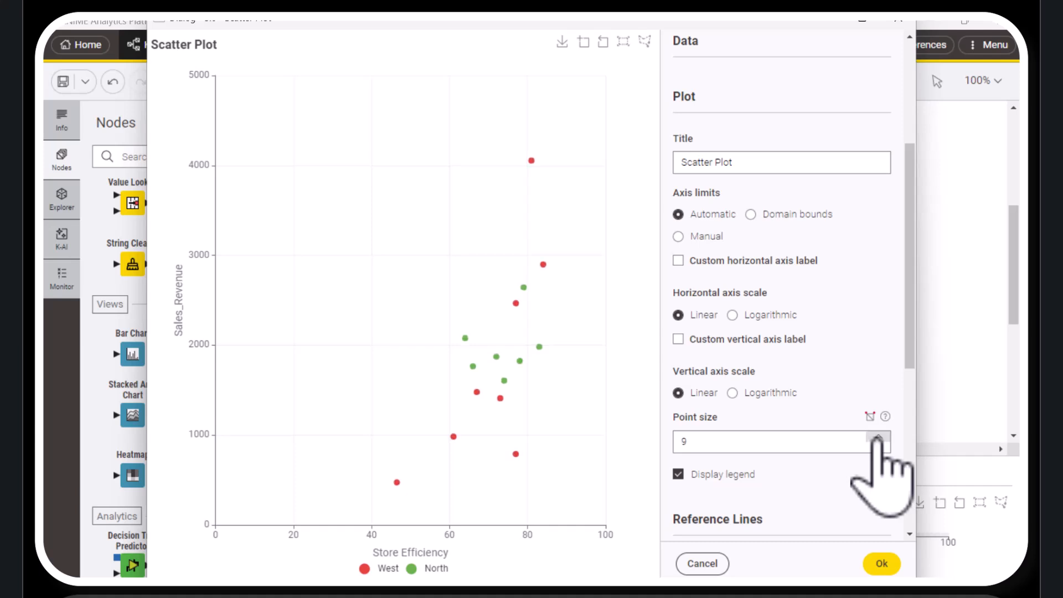
pyautogui.click(878, 438)
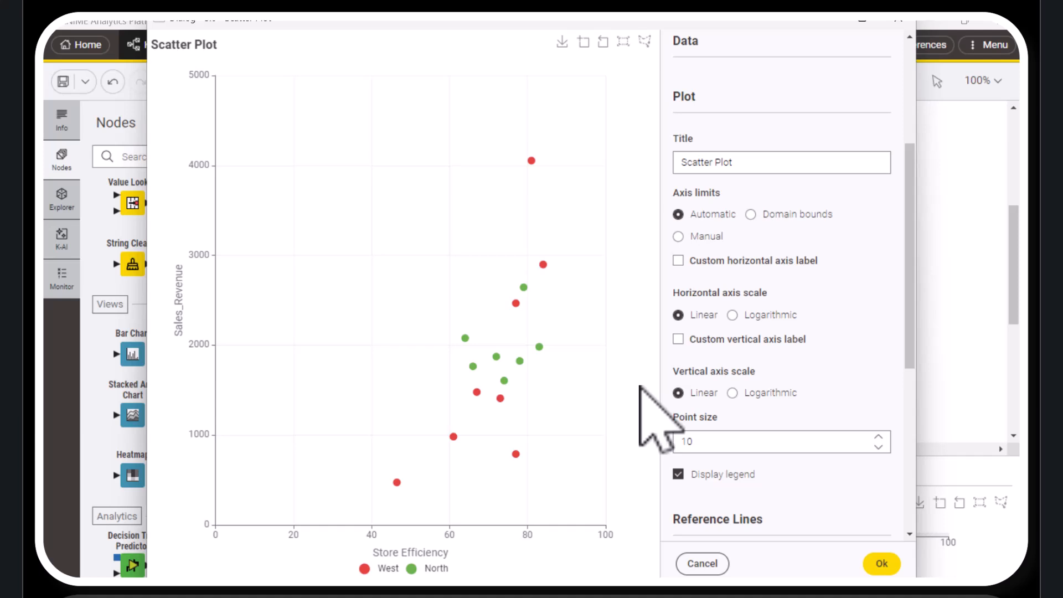
pyautogui.click(882, 564)
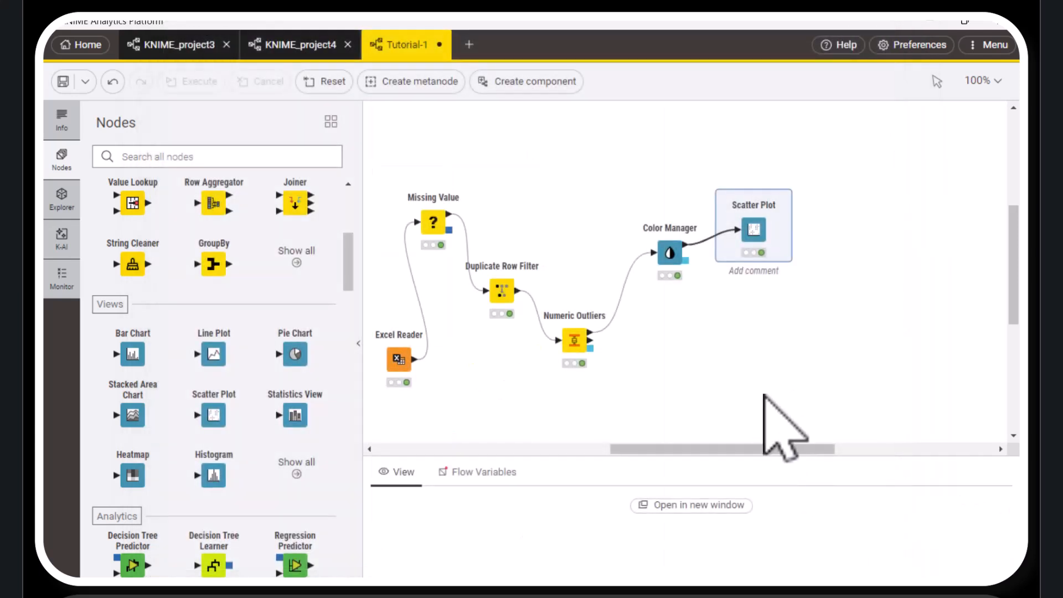
# - Reconfigure the Color Manager to color by Category with the Set 3 (colorblind safe) palette
pyautogui.click(665, 255)
pyautogui.click(673, 266)
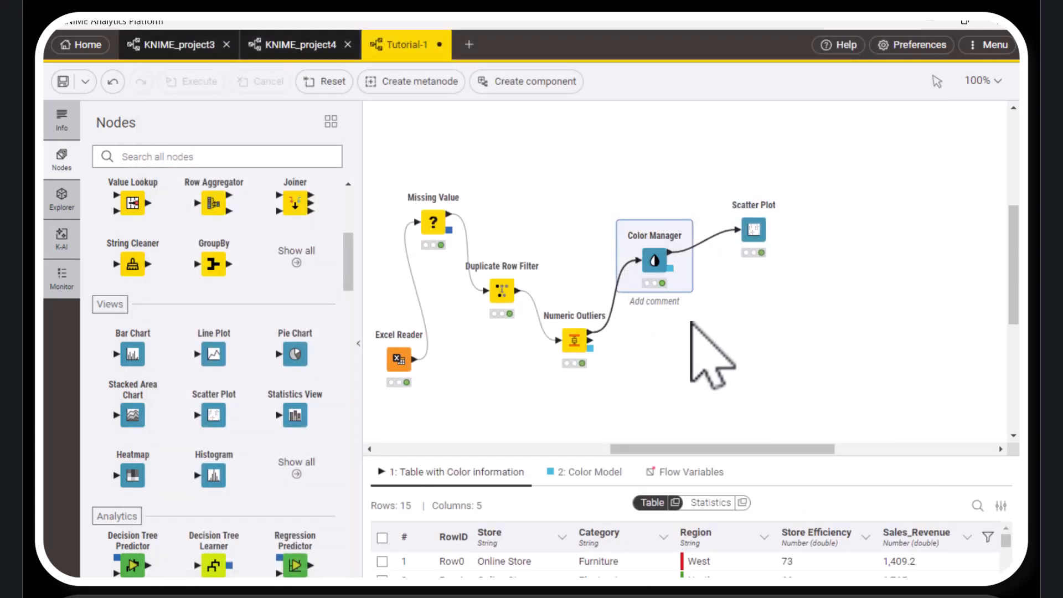
pyautogui.doubleClick(642, 238)
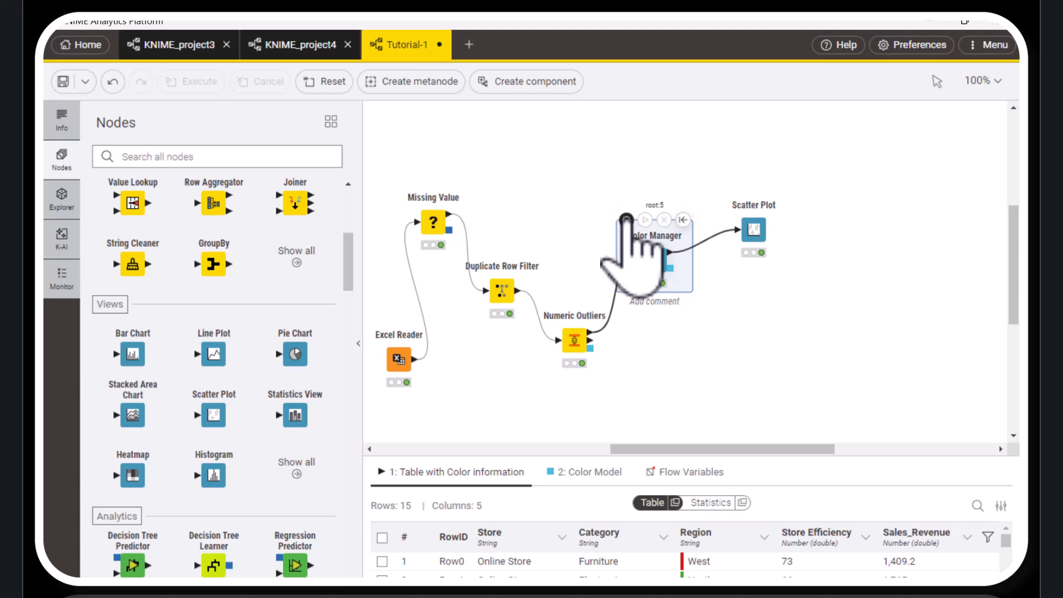
pyautogui.click(390, 115)
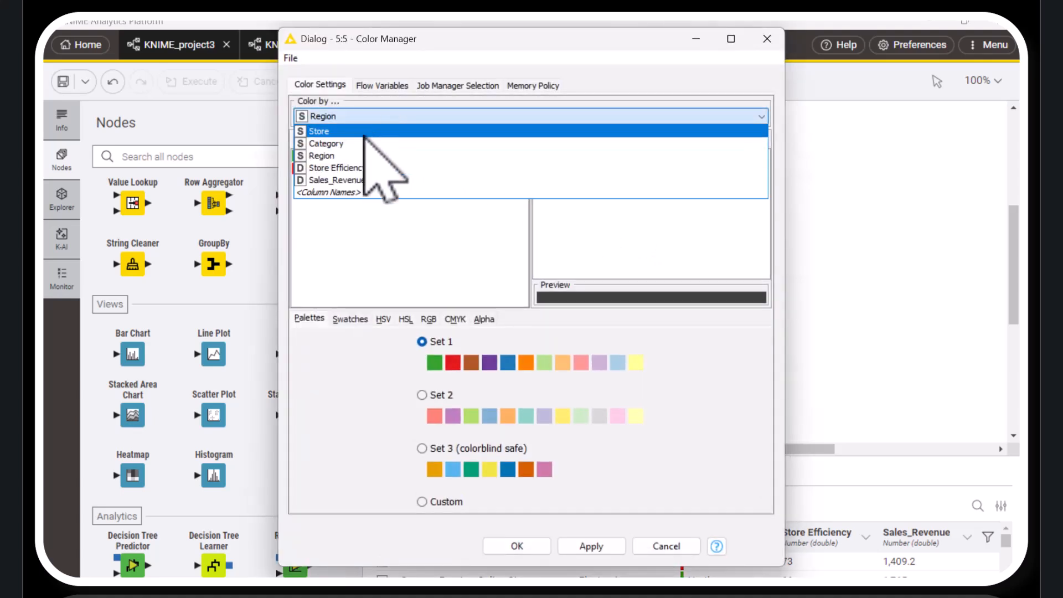
pyautogui.click(359, 144)
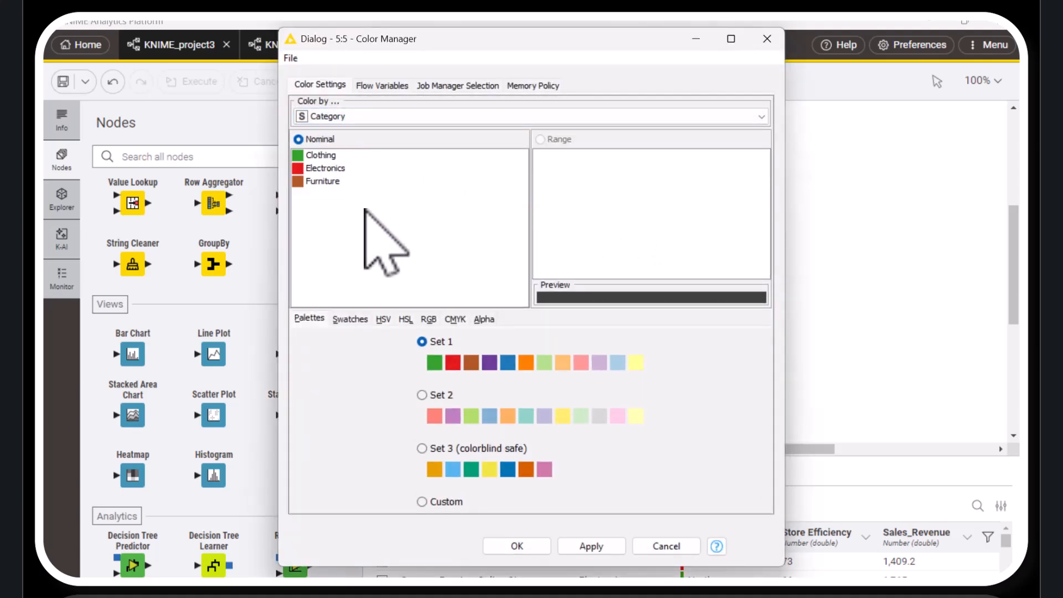
pyautogui.click(426, 447)
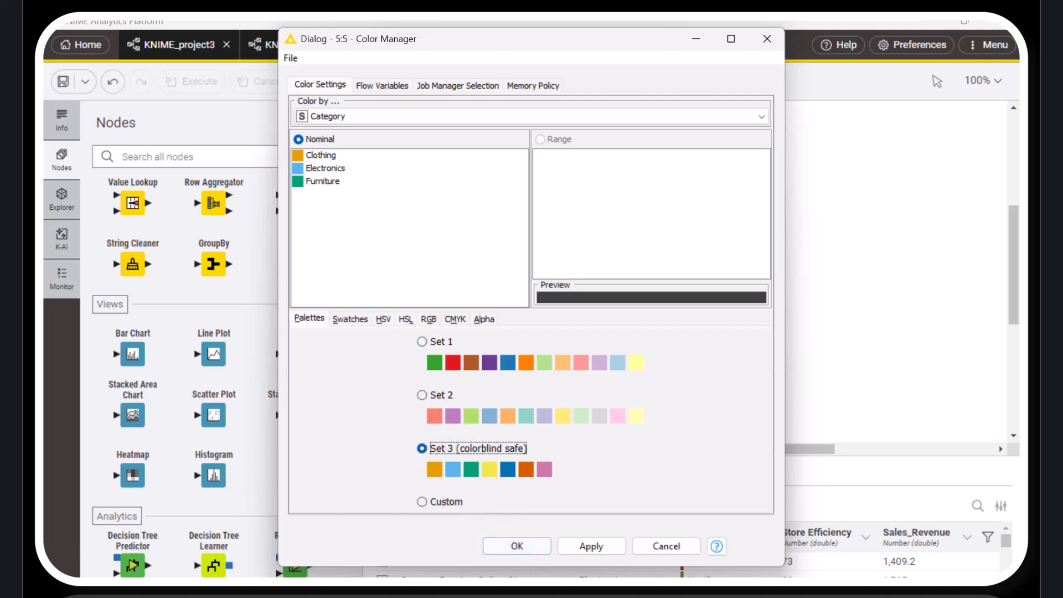
pyautogui.click(548, 554)
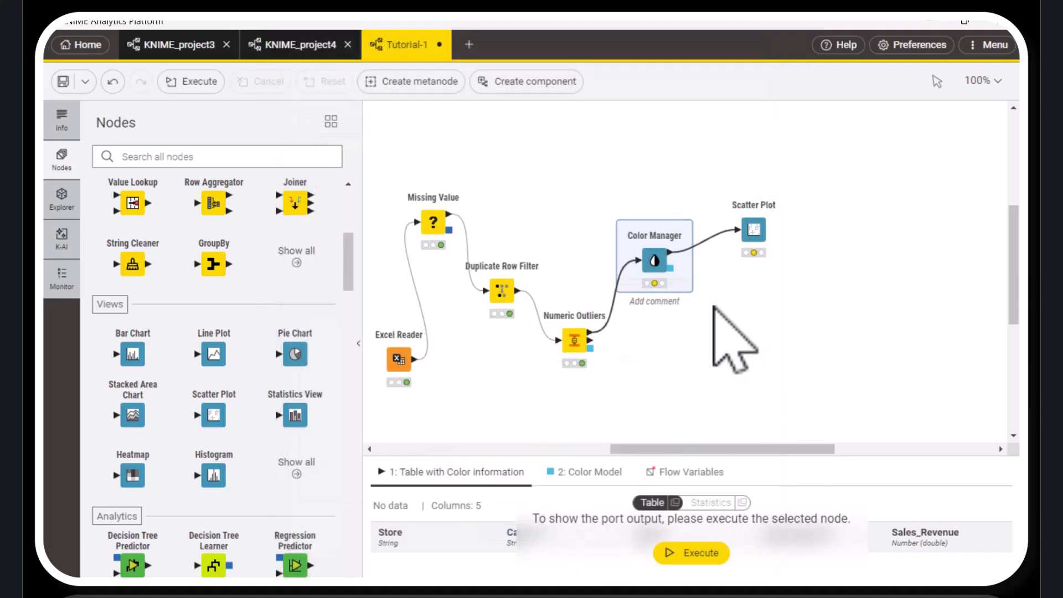
# - Set the Scatter Plot's color dimension to Category, save and execute it, and accept the configuration
pyautogui.click(716, 188)
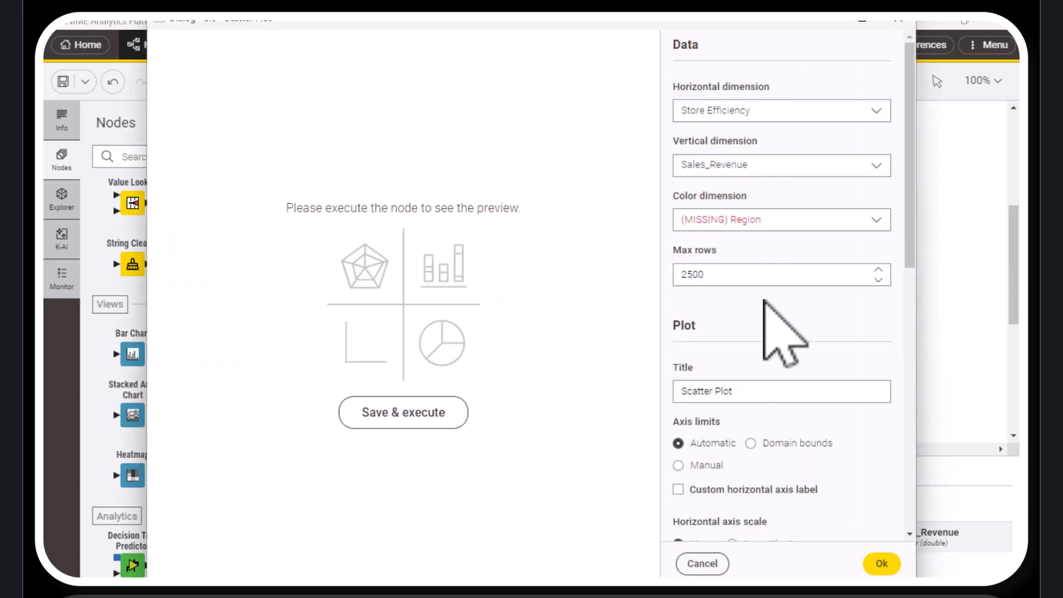
pyautogui.click(804, 220)
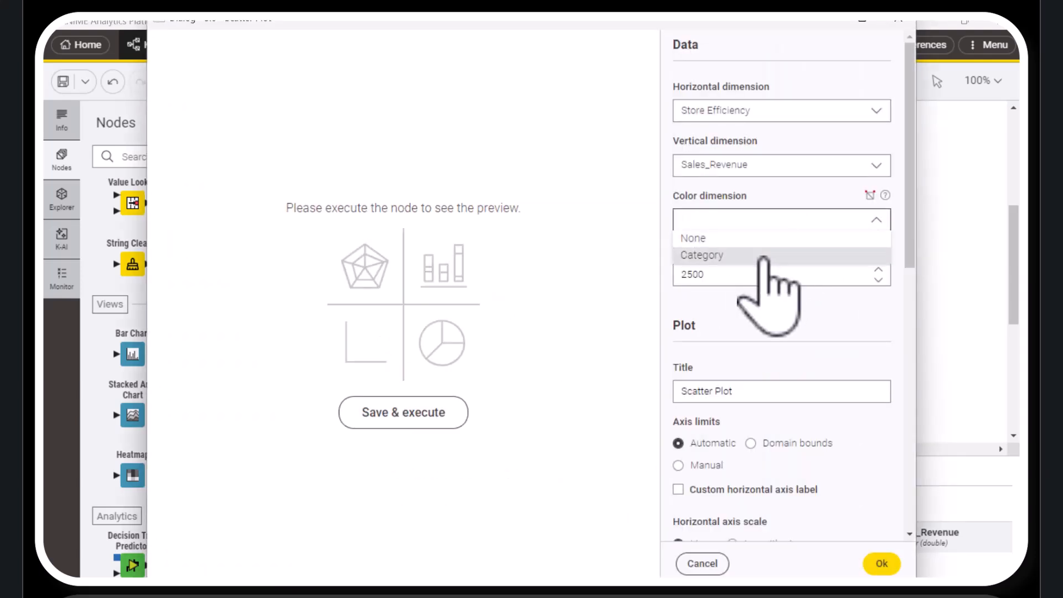
pyautogui.click(764, 256)
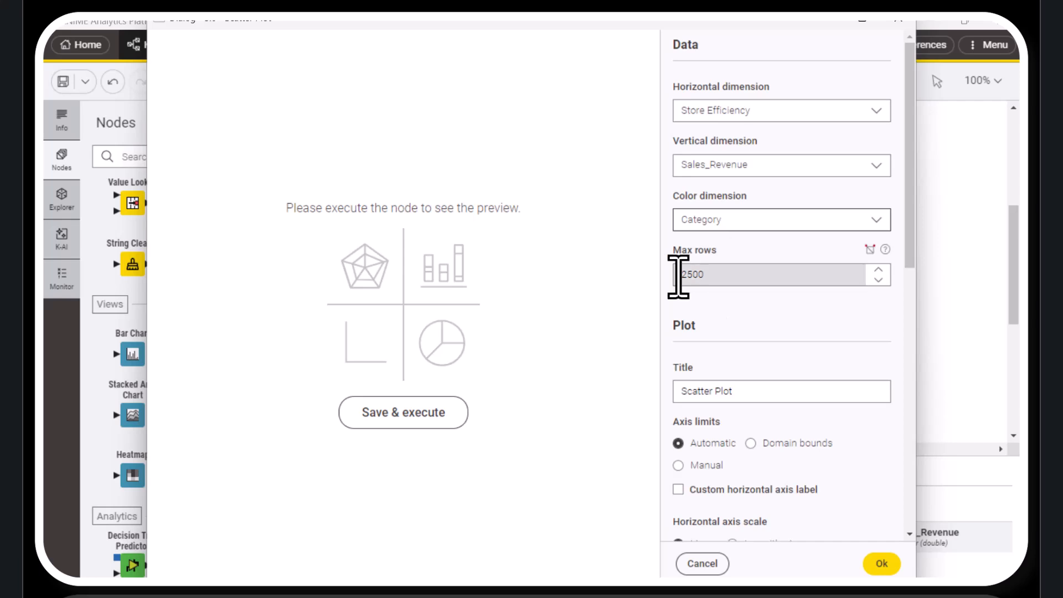
pyautogui.click(444, 421)
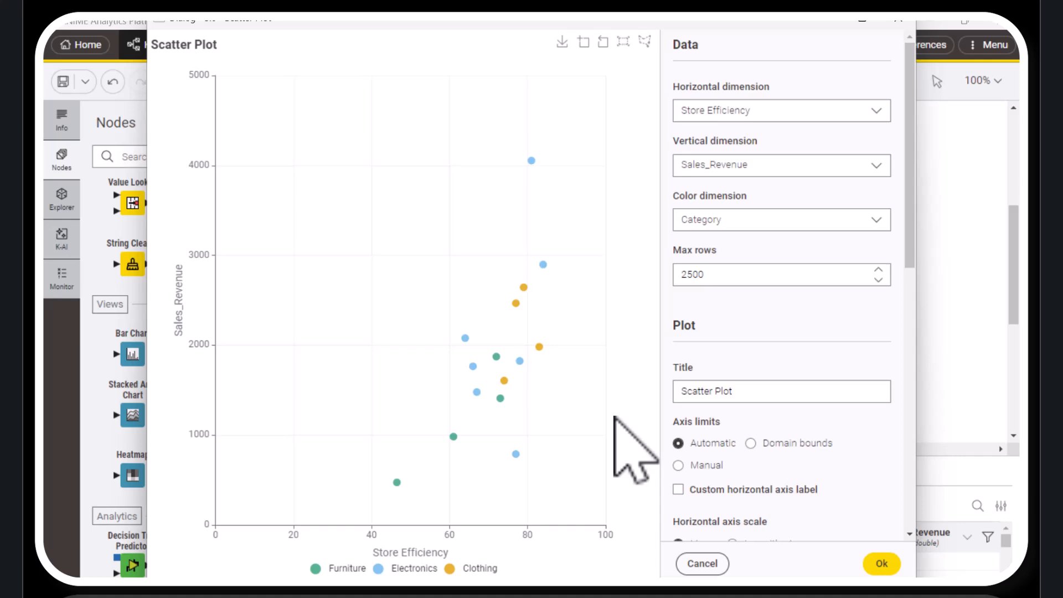
pyautogui.click(880, 564)
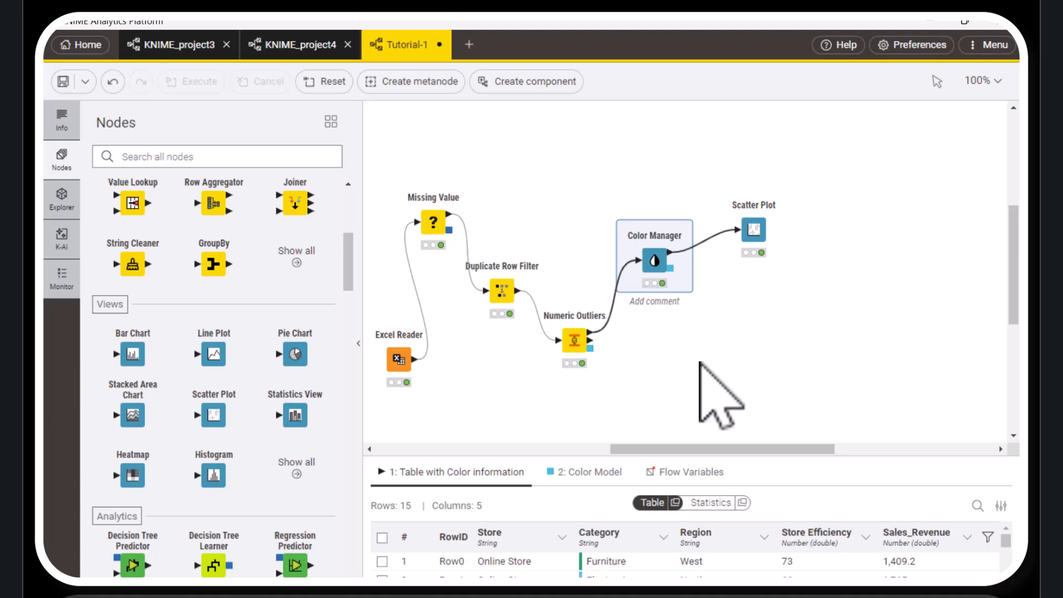